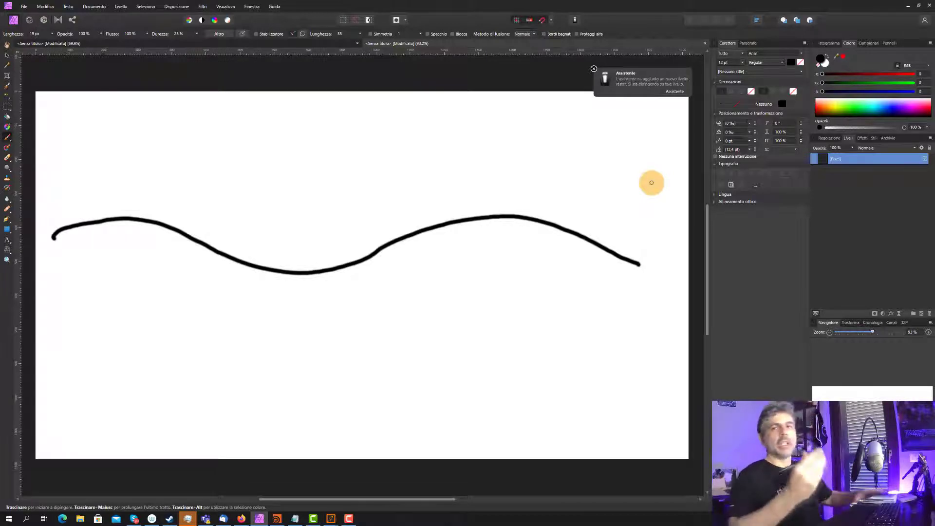
# Paint the number 1 above the smooth curve's end, a 4 well below it, and small tick marks around the curve's start
pyautogui.click(449, 180)
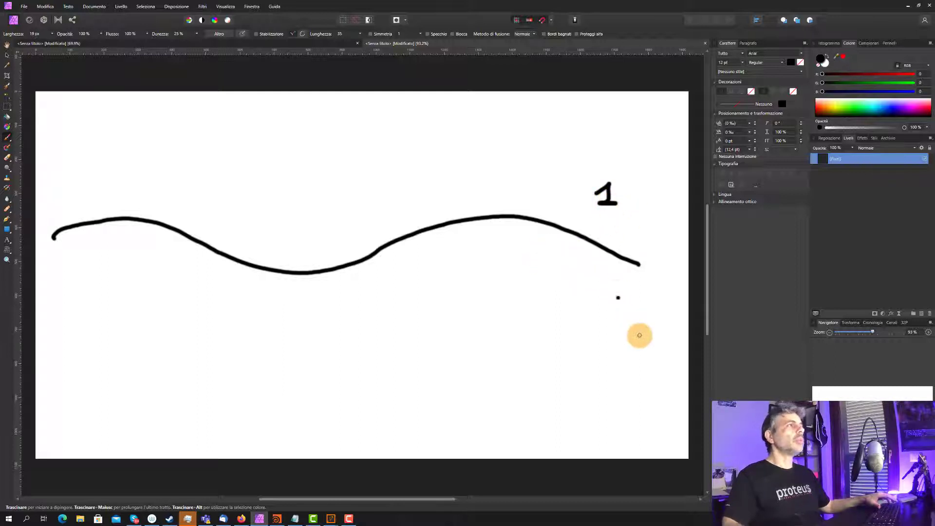
pyautogui.moveTo(615, 376); pyautogui.dragTo(620, 346)
pyautogui.click(636, 339)
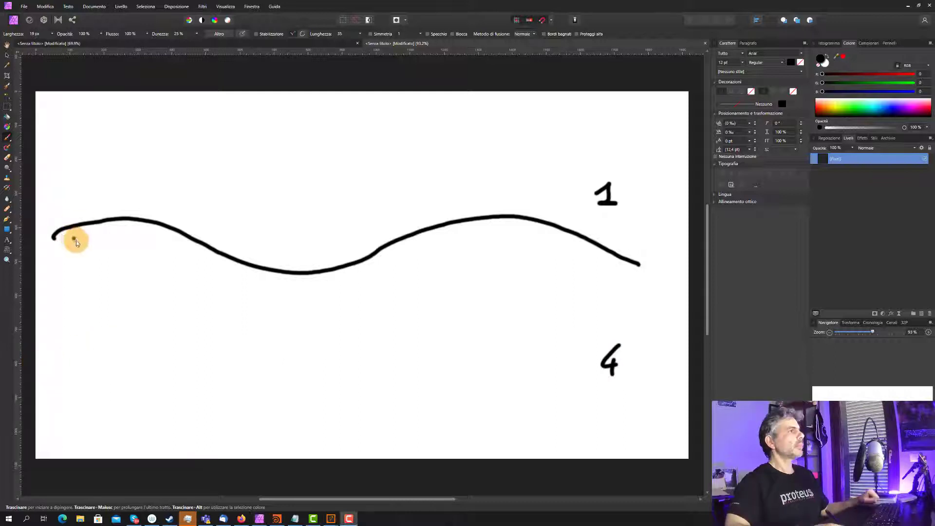
pyautogui.moveTo(56, 219); pyautogui.dragTo(65, 213)
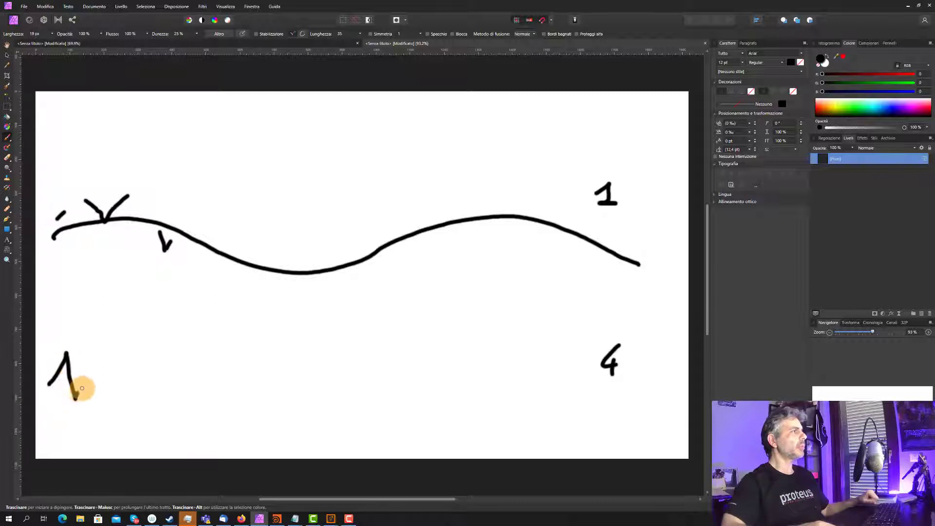
# Paint a jagged line across the canvas beside the 4 and a wavy line between it and the smooth curve
pyautogui.moveTo(159, 362); pyautogui.dragTo(185, 401)
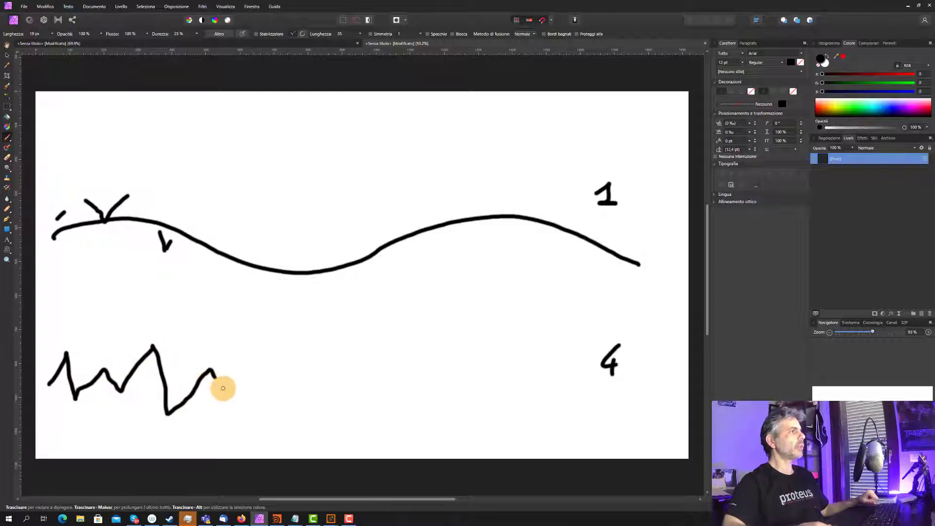
pyautogui.moveTo(306, 359)
pyautogui.mouseDown()
pyautogui.moveTo(339, 369)
pyautogui.moveTo(373, 317)
pyautogui.mouseUp()
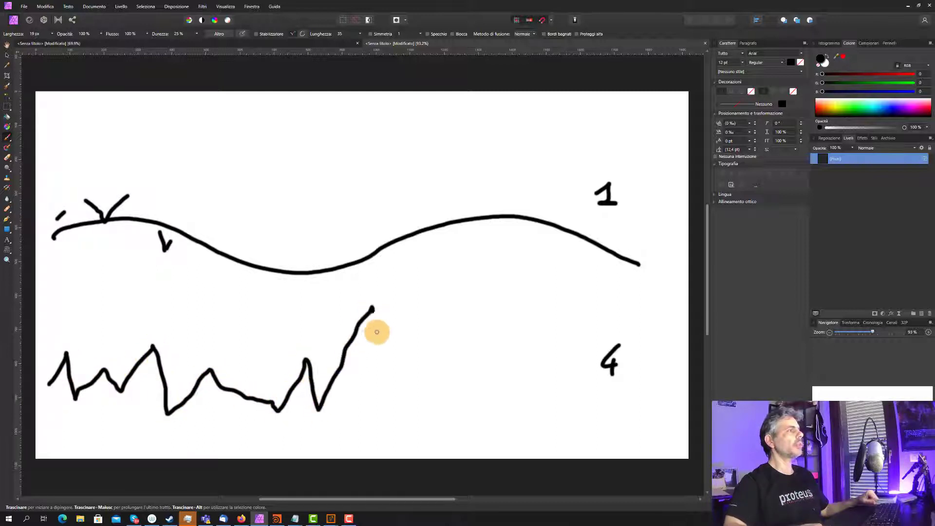
pyautogui.moveTo(453, 338)
pyautogui.mouseDown()
pyautogui.moveTo(490, 318)
pyautogui.moveTo(511, 330)
pyautogui.moveTo(565, 310)
pyautogui.mouseUp()
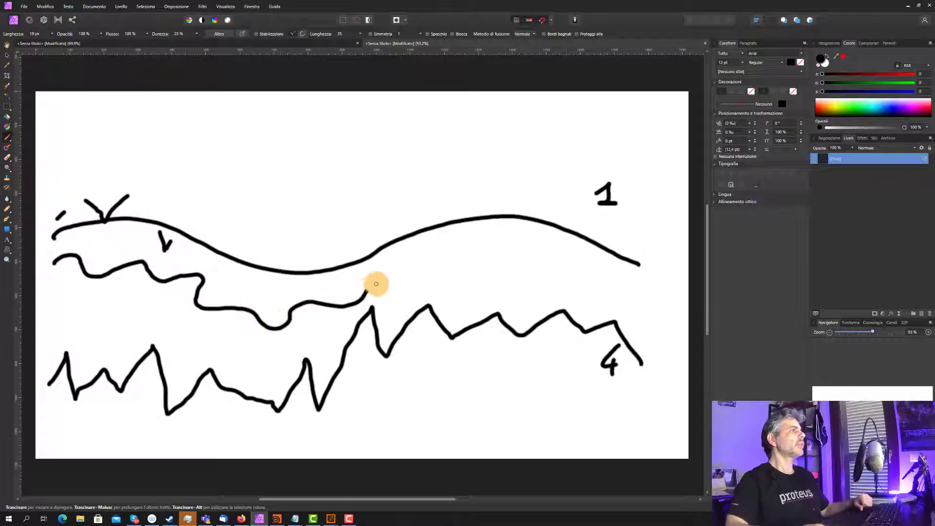
pyautogui.moveTo(463, 260)
pyautogui.mouseDown()
pyautogui.moveTo(500, 262)
pyautogui.moveTo(535, 247)
pyautogui.mouseUp()
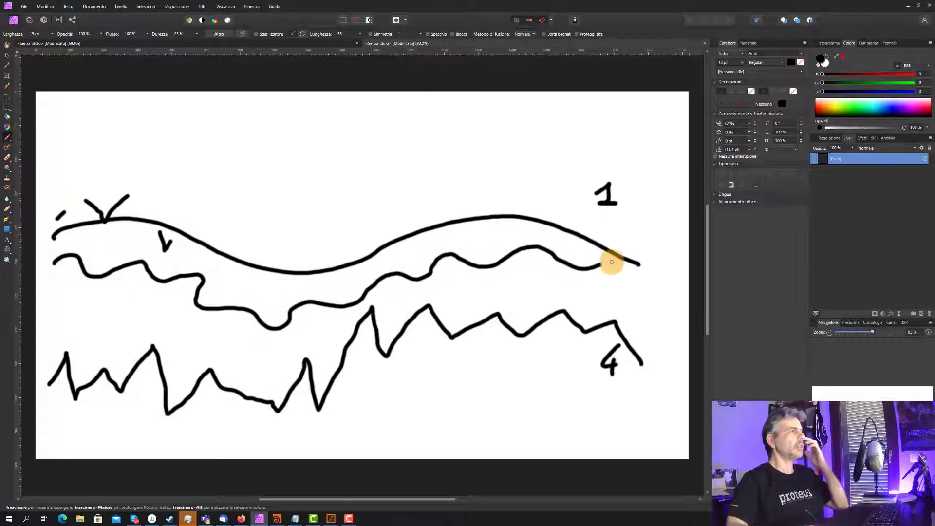
pyautogui.click(360, 285)
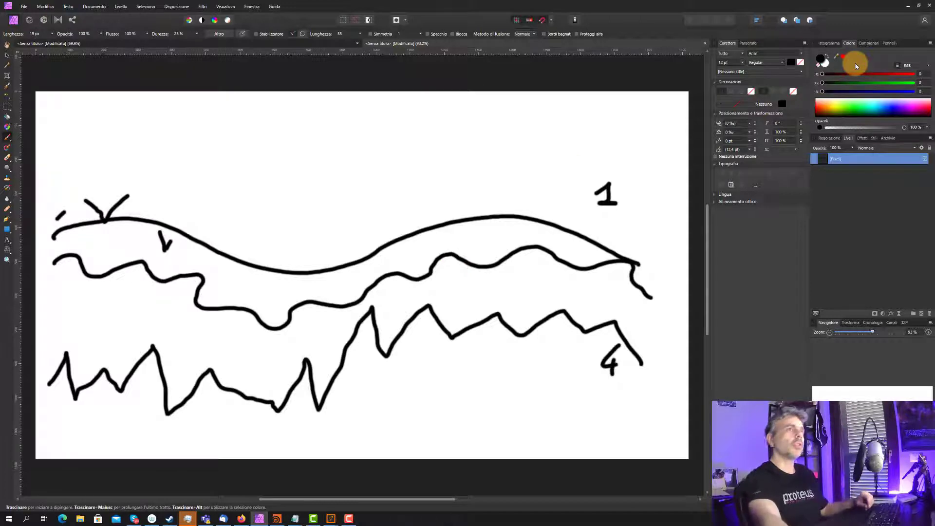
# Switch to EmberGen and look over the parameters of the Force: Noise node
pyautogui.click(904, 5)
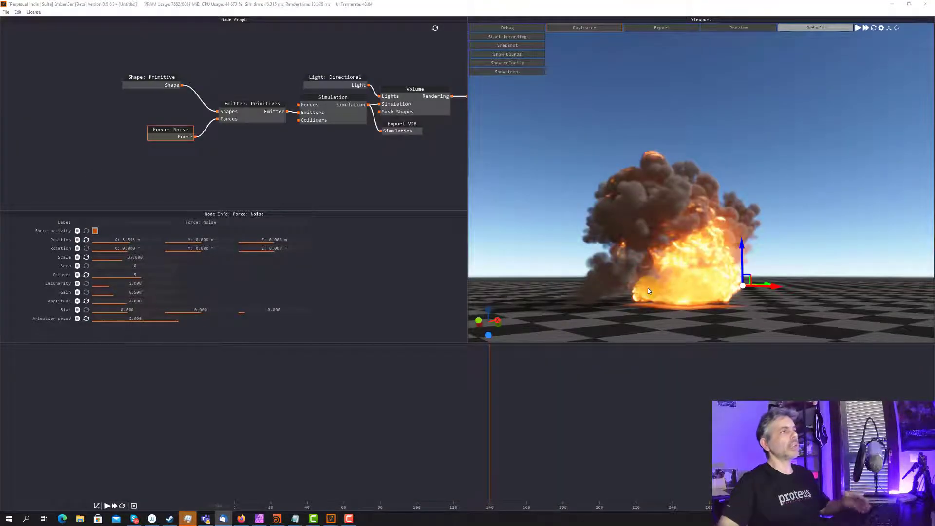
pyautogui.click(319, 225)
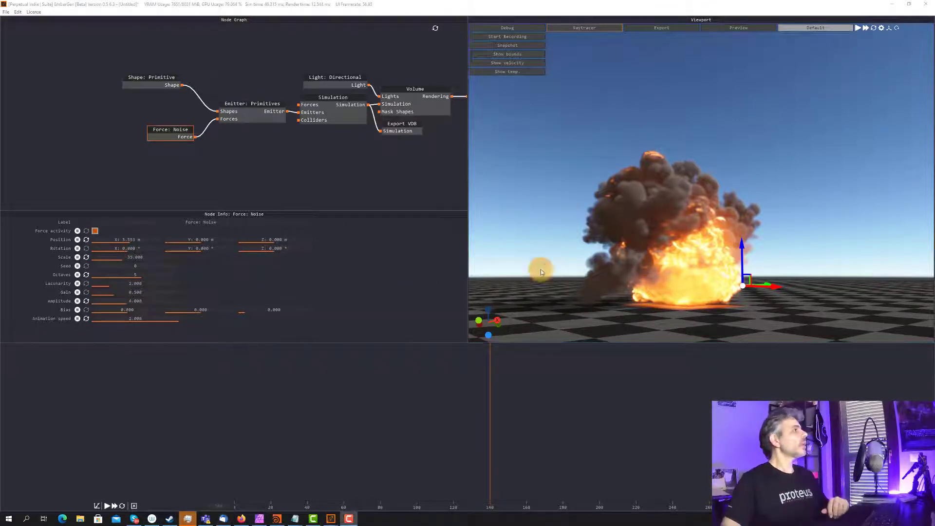
pyautogui.click(132, 292)
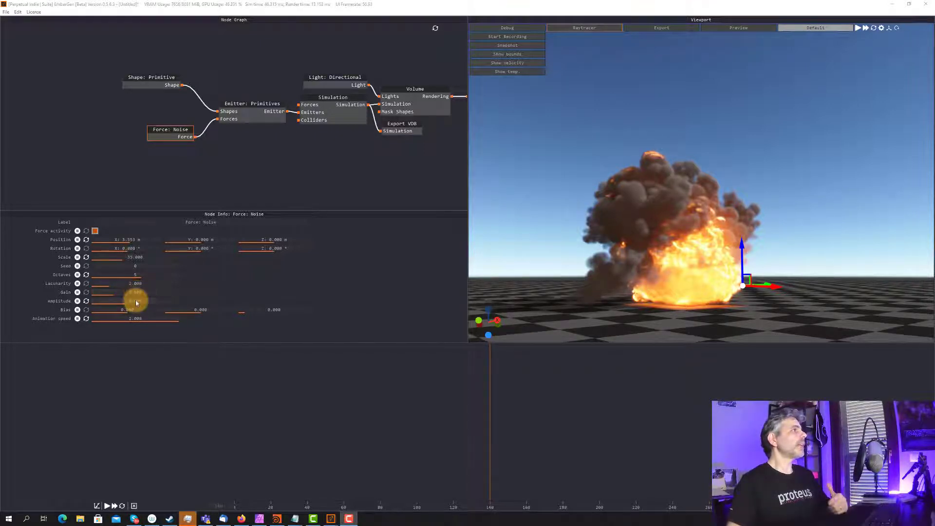
# Set the noise force's amplitude to 0, replay the explosion simulation from the start and pause it
pyautogui.click(136, 302)
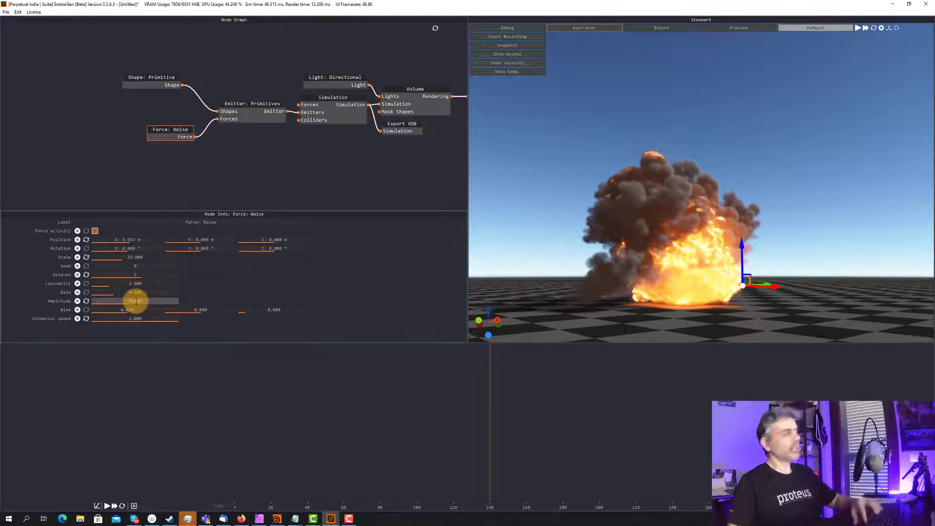
pyautogui.click(121, 505)
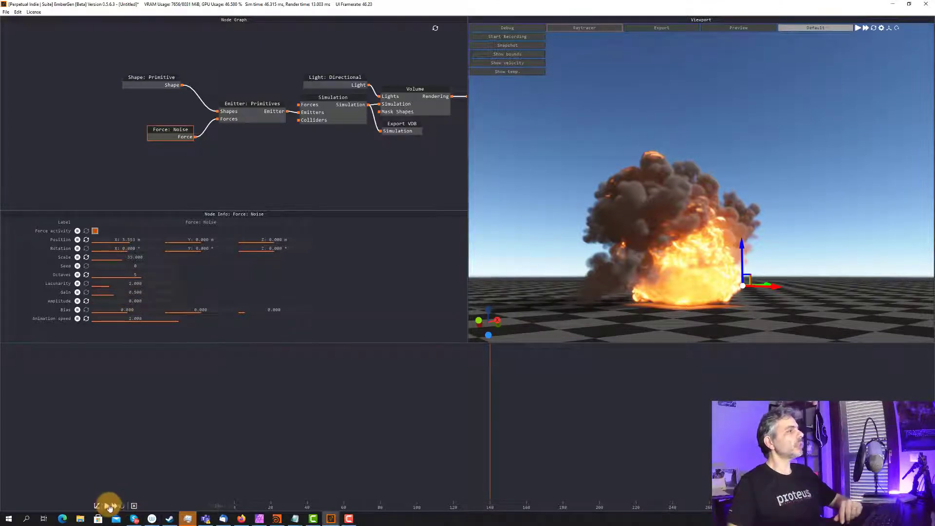
pyautogui.click(107, 506)
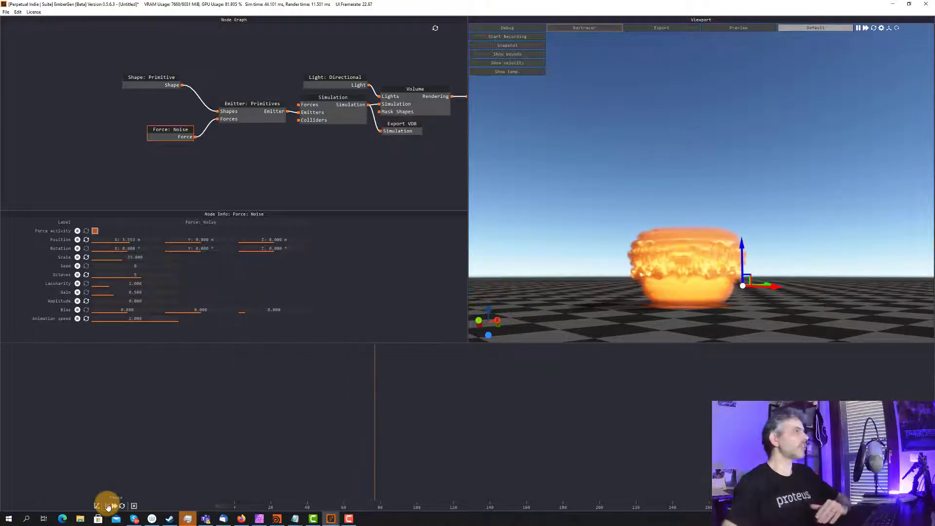
pyautogui.click(108, 506)
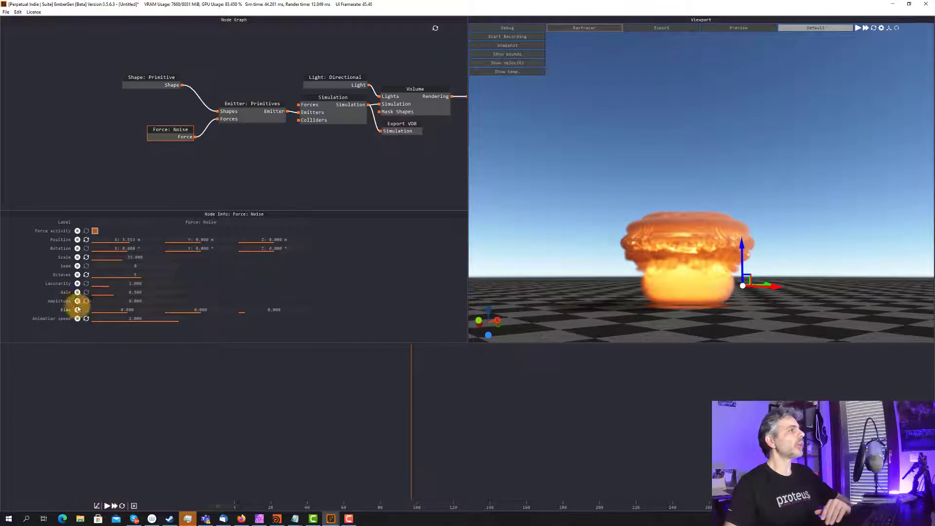
# Set the noise force's amplitude to 10, resume the simulation and inspect the explosion from another angle
pyautogui.click(107, 506)
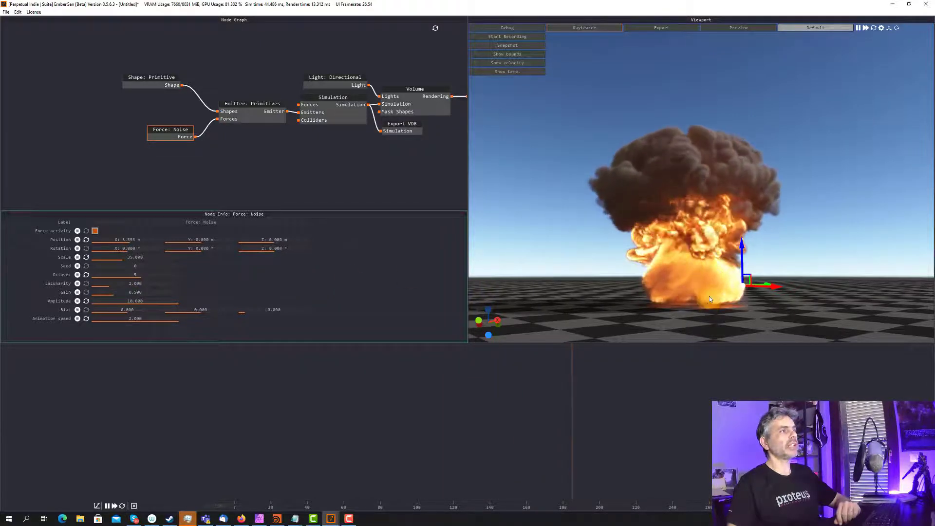
pyautogui.click(190, 131)
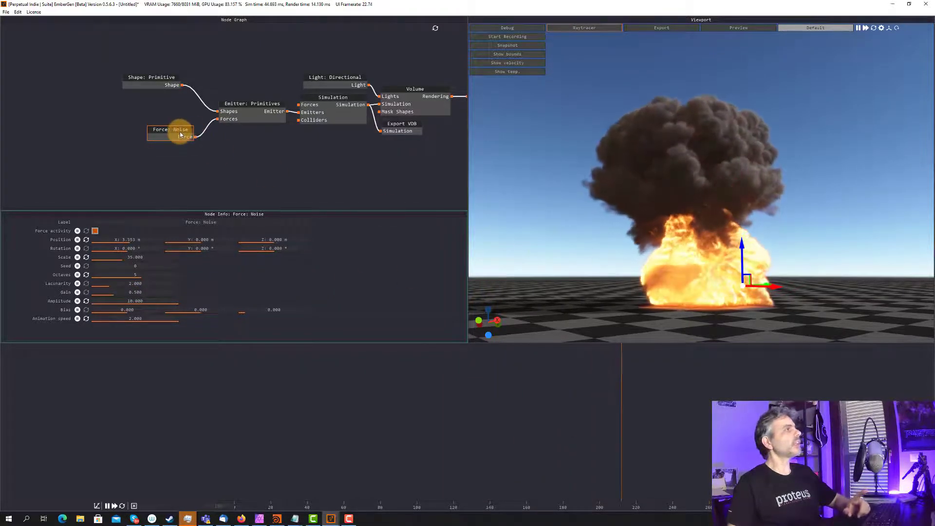
pyautogui.click(235, 113)
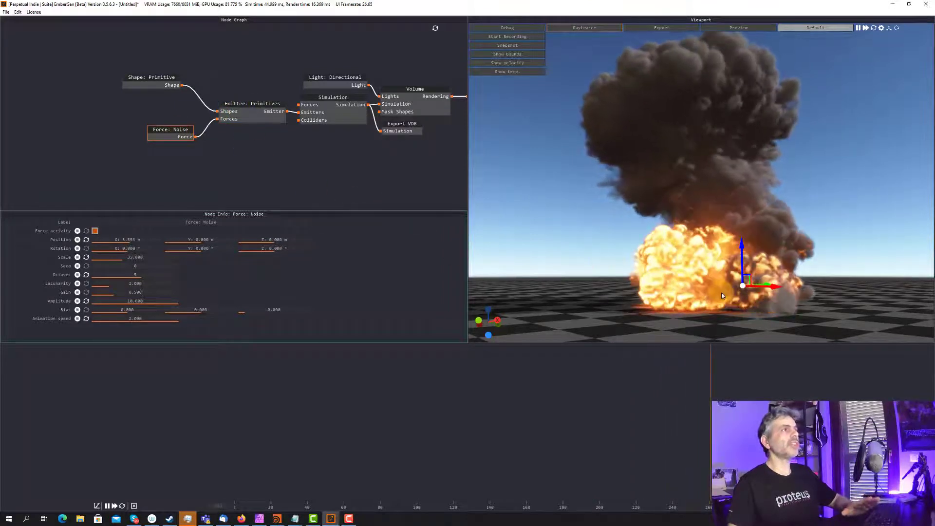
pyautogui.moveTo(672, 140); pyautogui.dragTo(706, 176)
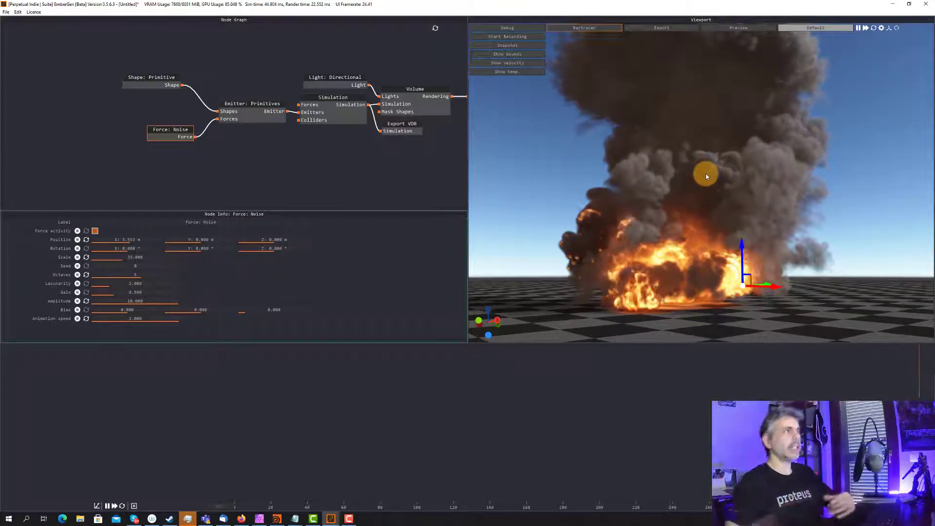
pyautogui.moveTo(659, 279); pyautogui.dragTo(624, 216)
pyautogui.moveTo(723, 285); pyautogui.dragTo(688, 277)
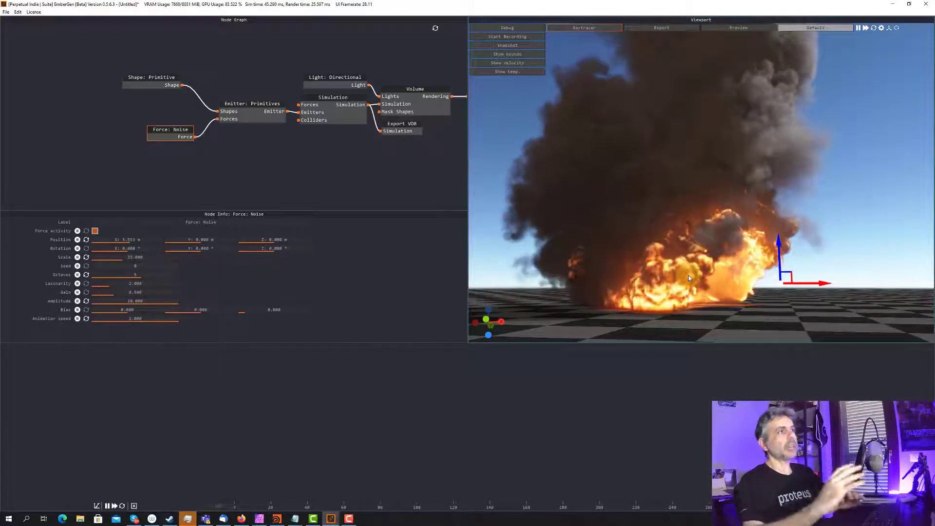
pyautogui.click(688, 278)
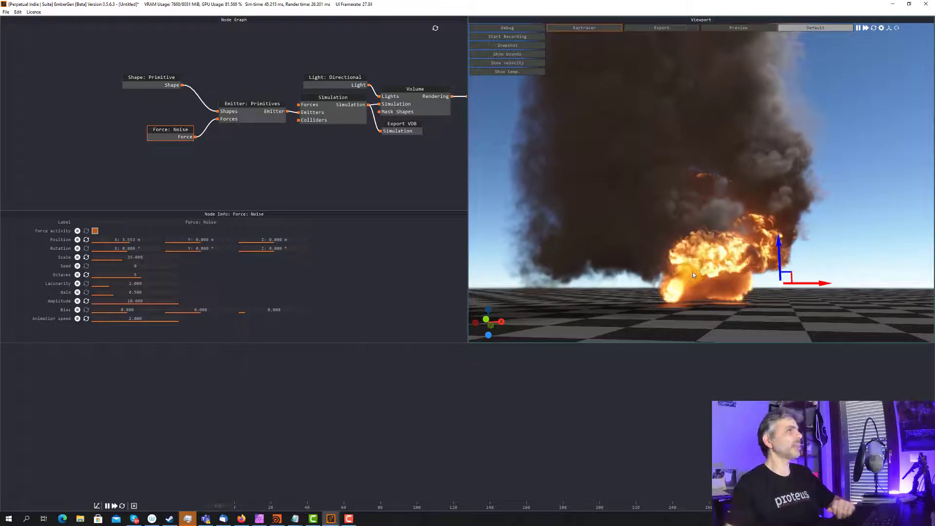
# Raise the noise force's X bias to about 0.223 with the simulation running
pyautogui.click(108, 506)
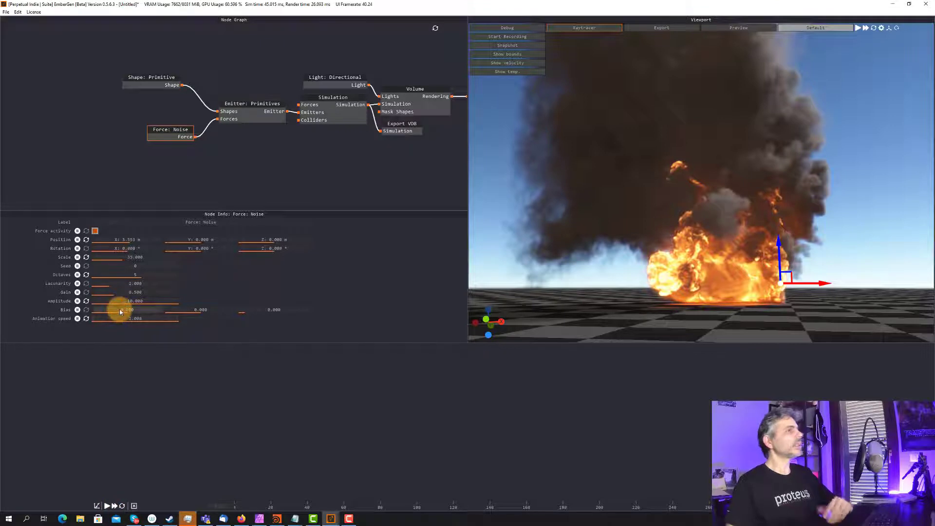
pyautogui.click(106, 506)
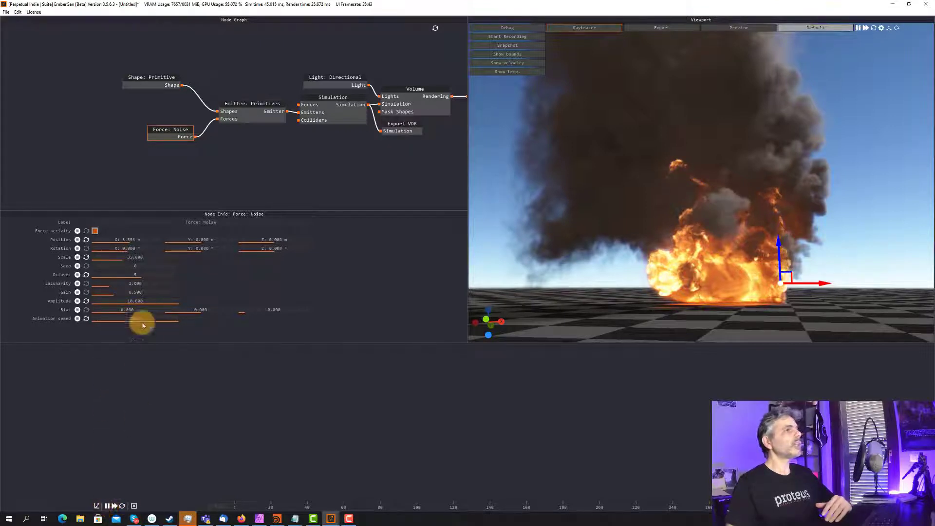
pyautogui.moveTo(122, 308); pyautogui.dragTo(152, 312)
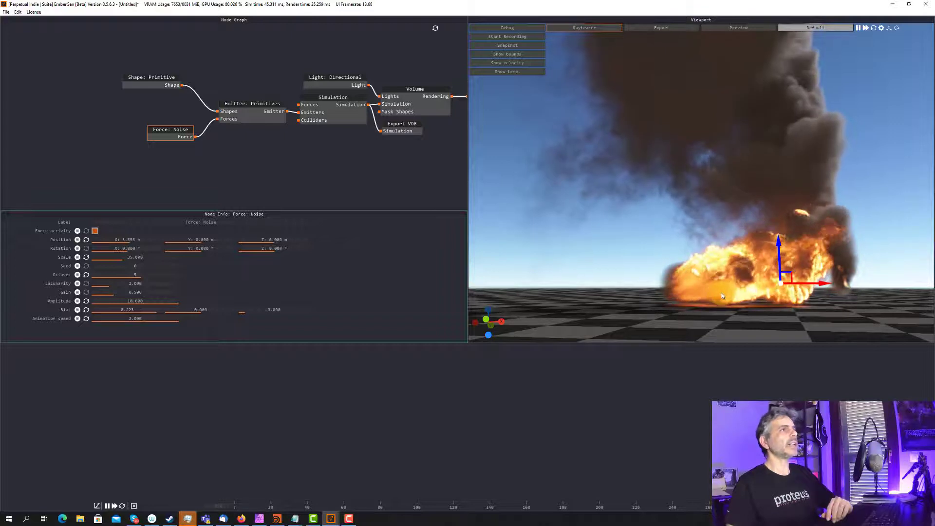
pyautogui.click(598, 309)
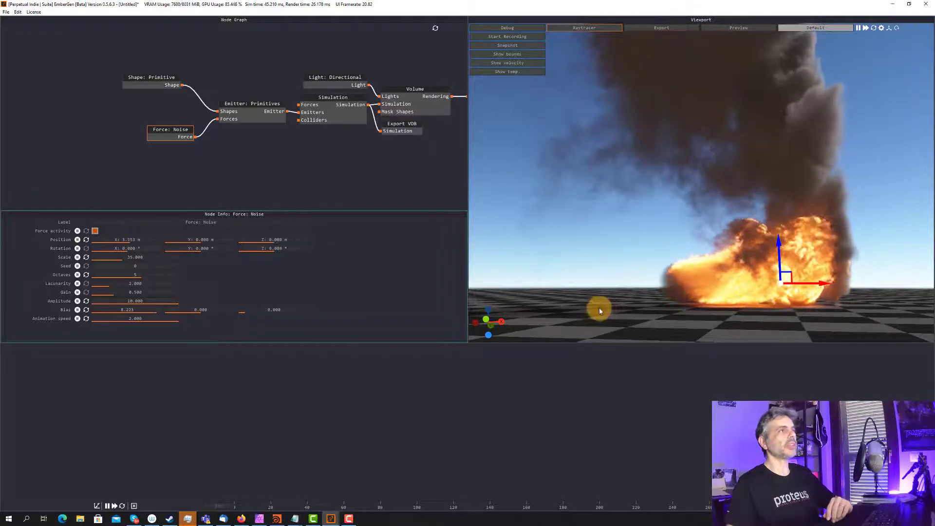
# Set the noise force's X bias back to 0
pyautogui.doubleClick(136, 308)
pyautogui.write('0')
pyautogui.press('Return')
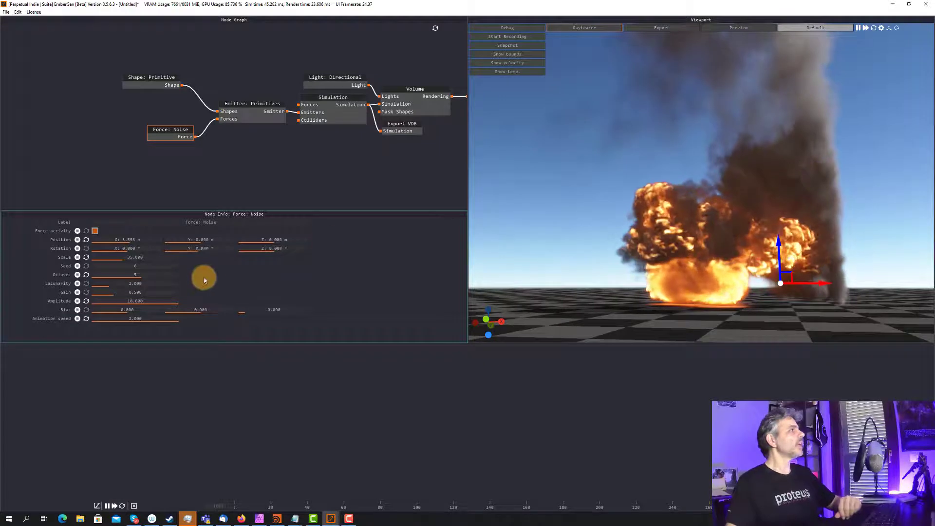
# Set the noise force's animation speed to 20
pyautogui.doubleClick(120, 318)
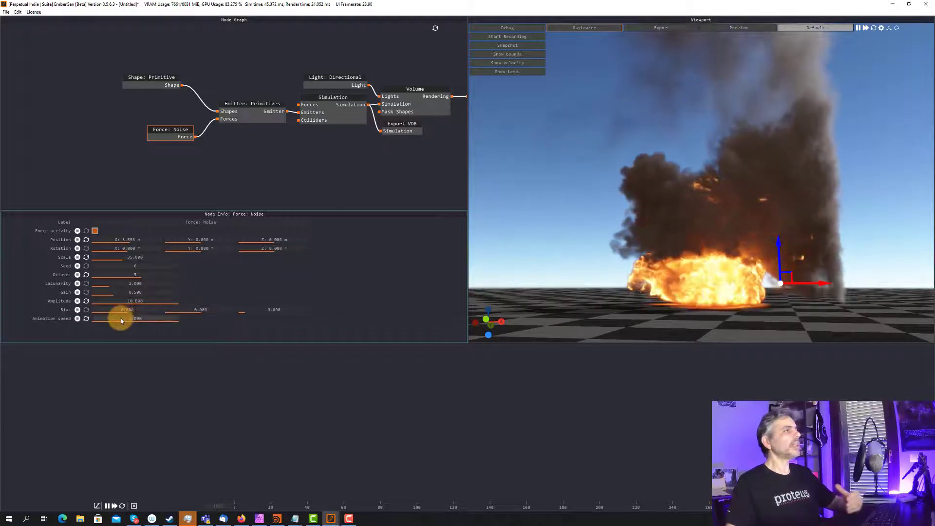
pyautogui.write('20')
pyautogui.press('Return')
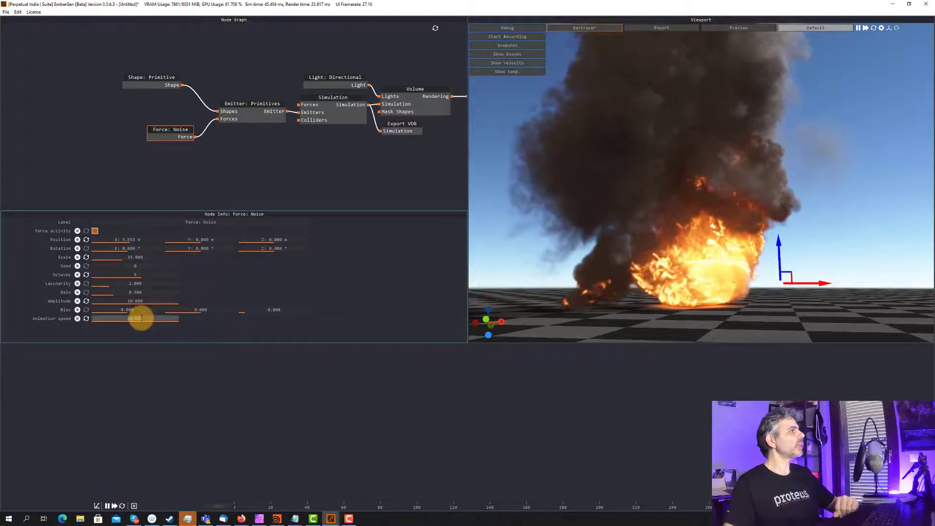
pyautogui.click(184, 317)
# Set the noise force's amplitude to 4
pyautogui.doubleClick(153, 300)
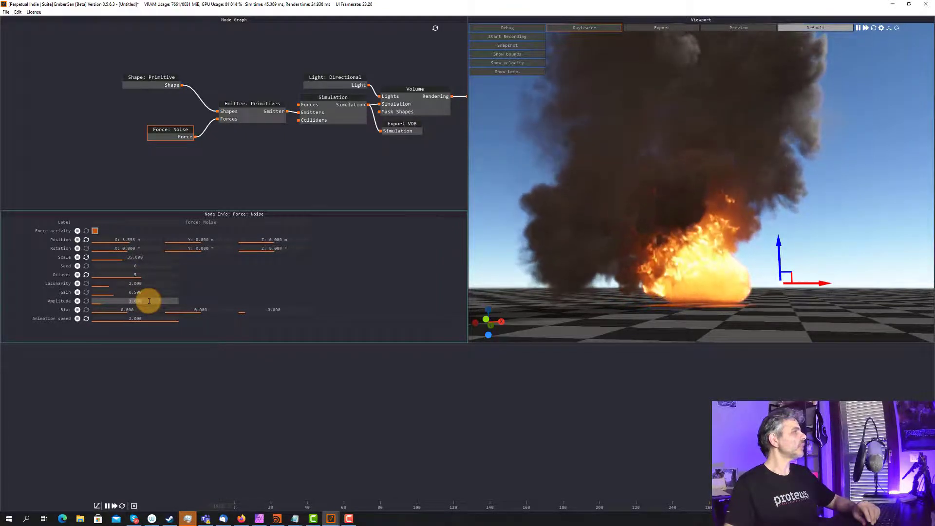
pyautogui.write('4')
pyautogui.press('Return')
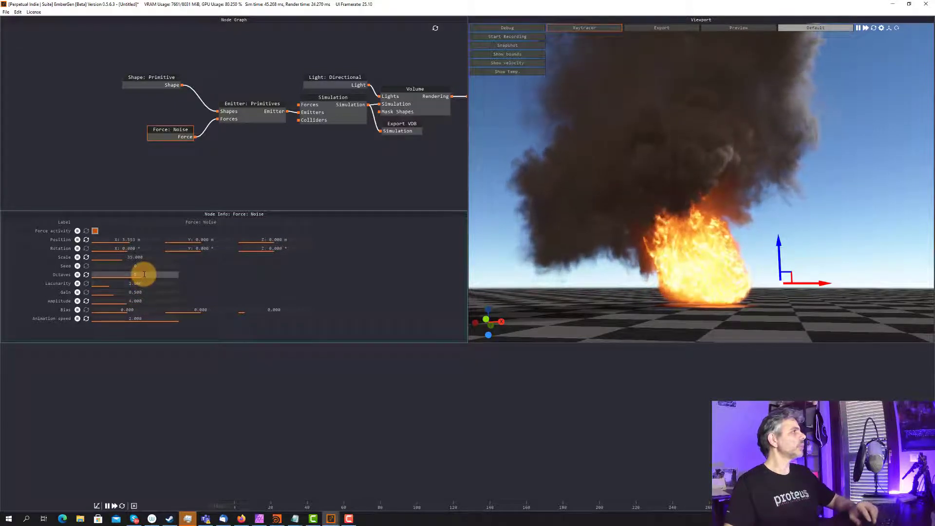
# Set the noise force's octaves to 1 and scale to 10, and pause the simulation after watching it
pyautogui.write('1')
pyautogui.press('Return')
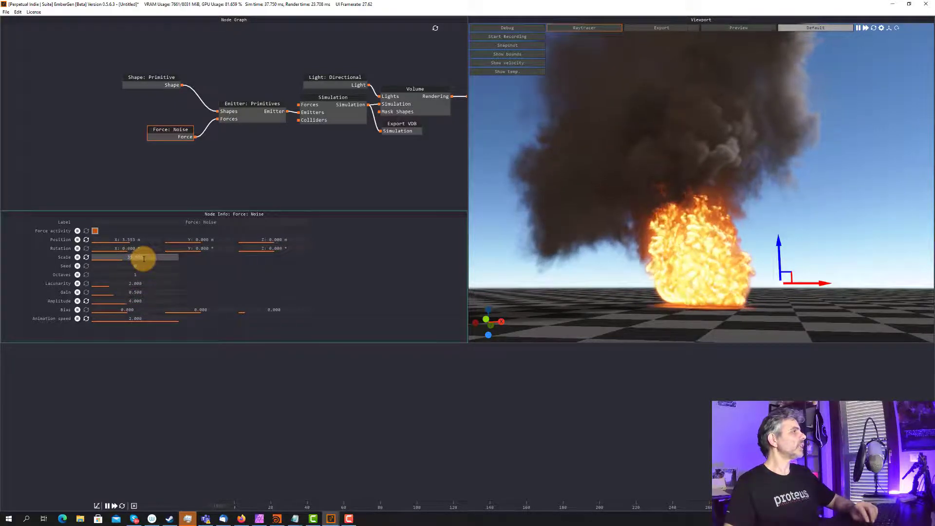
pyautogui.write('10')
pyautogui.press('Return')
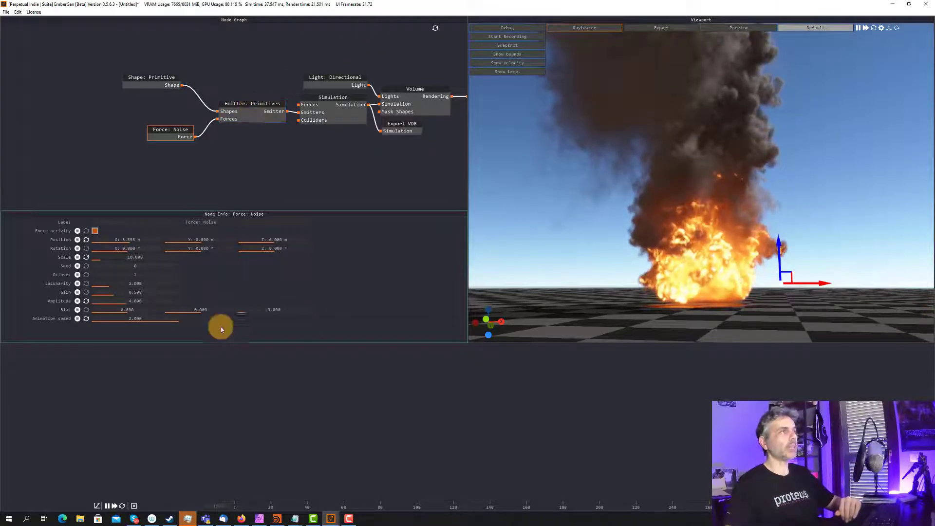
pyautogui.click(107, 506)
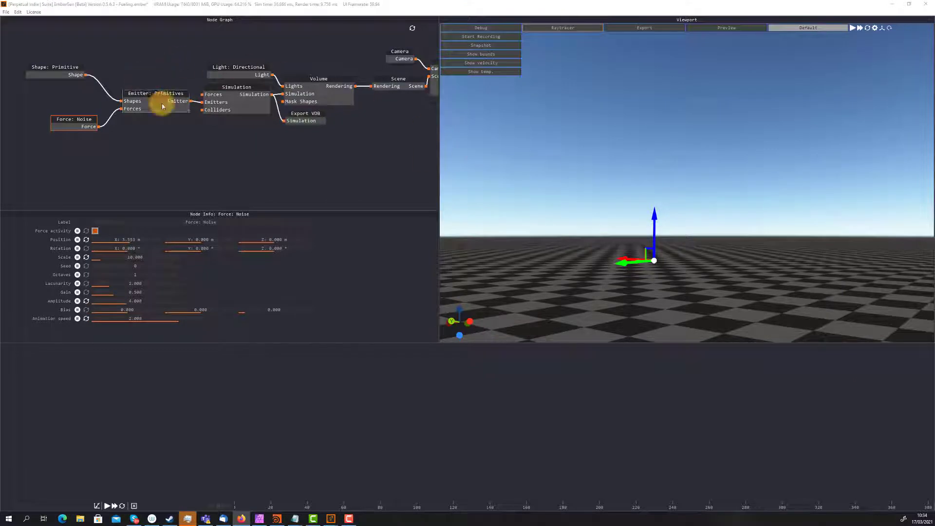
# Show the parameters of the Emitter: Primitives node and enlarge the node info area downward
pyautogui.click(159, 95)
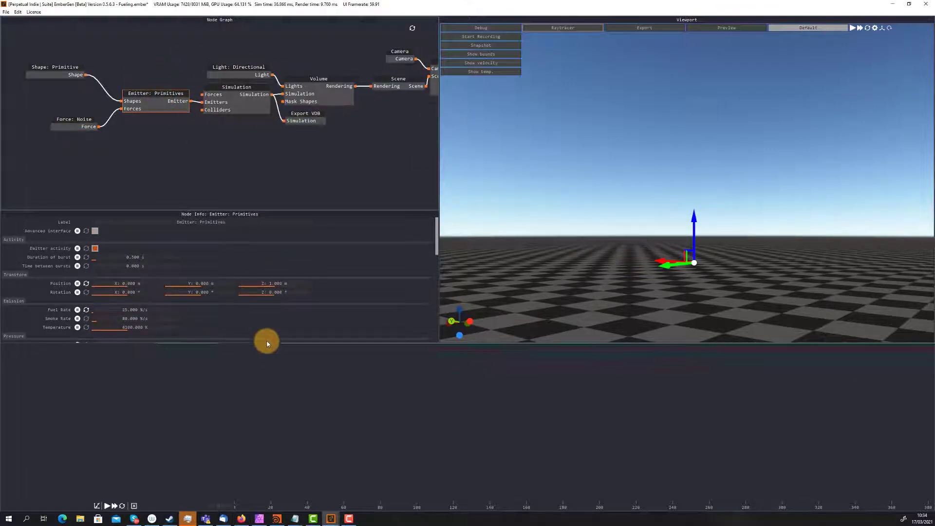
pyautogui.moveTo(267, 342); pyautogui.dragTo(297, 476)
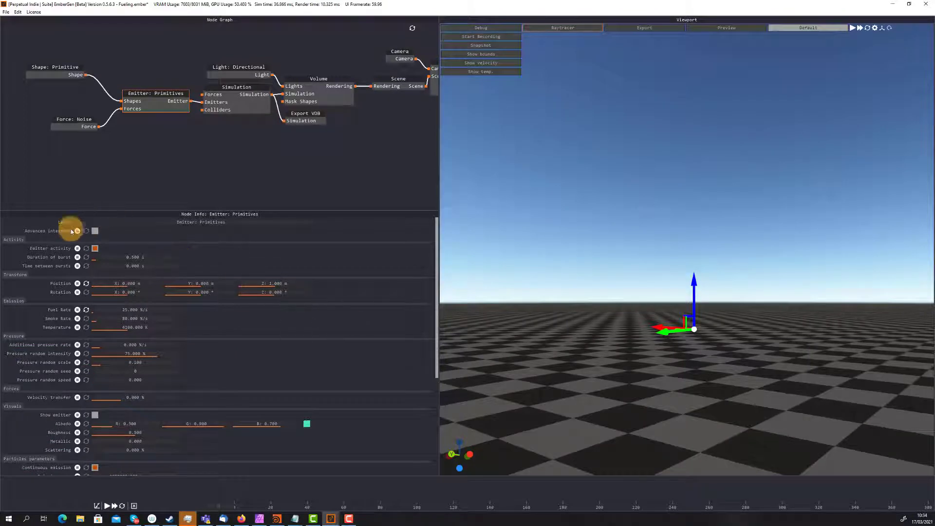
# Collapse and re-expand the Activity and Transform sections, and look through the primitive emitter's parameters down to its particle settings
pyautogui.click(12, 240)
pyautogui.click(10, 241)
pyautogui.click(13, 275)
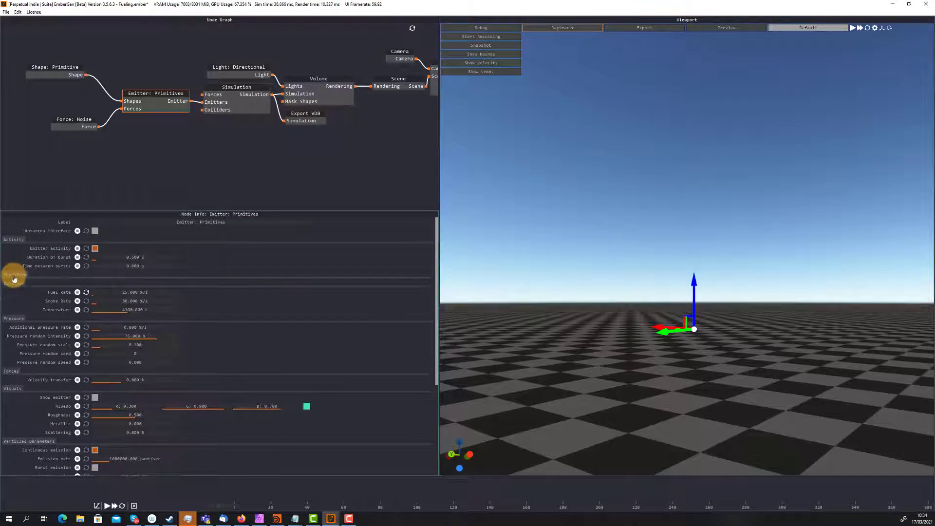
pyautogui.click(13, 277)
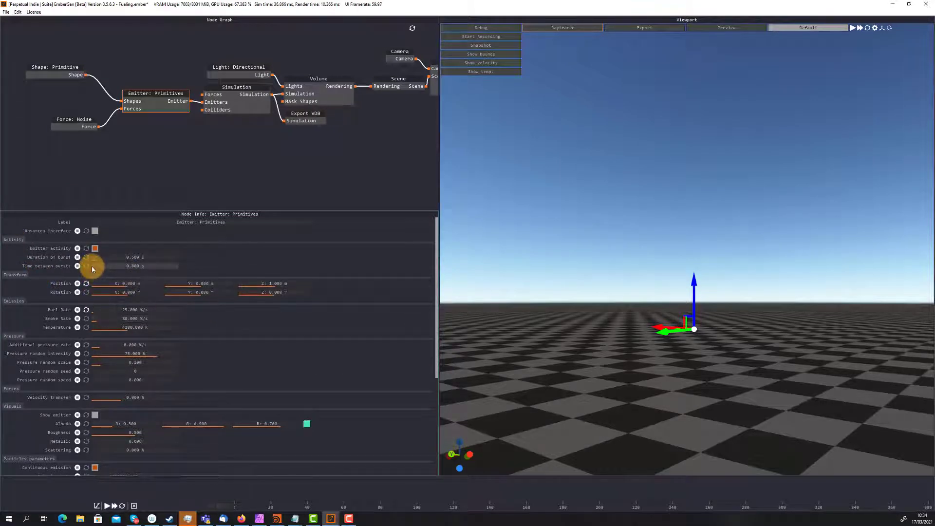
pyautogui.scroll(-3, 137, 373)
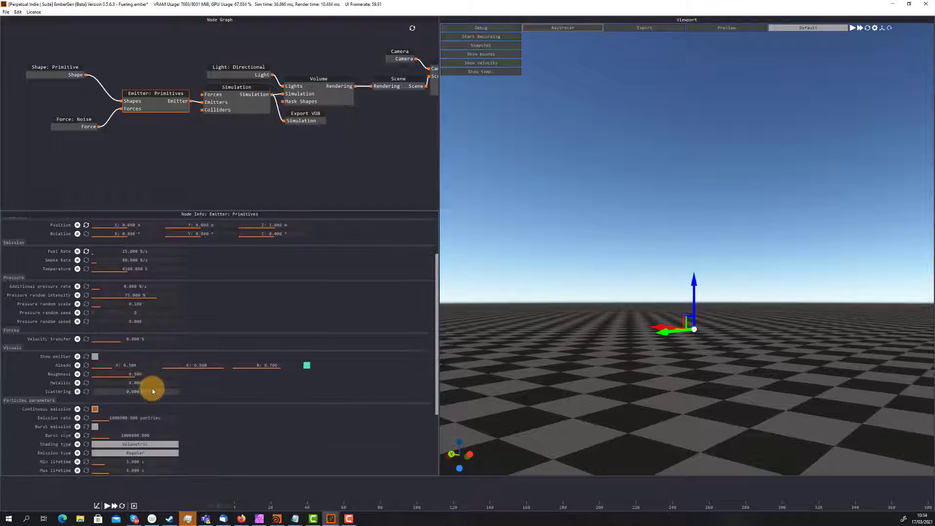
pyautogui.scroll(-2, 194, 370)
pyautogui.scroll(3, 202, 362)
pyautogui.scroll(3, 205, 356)
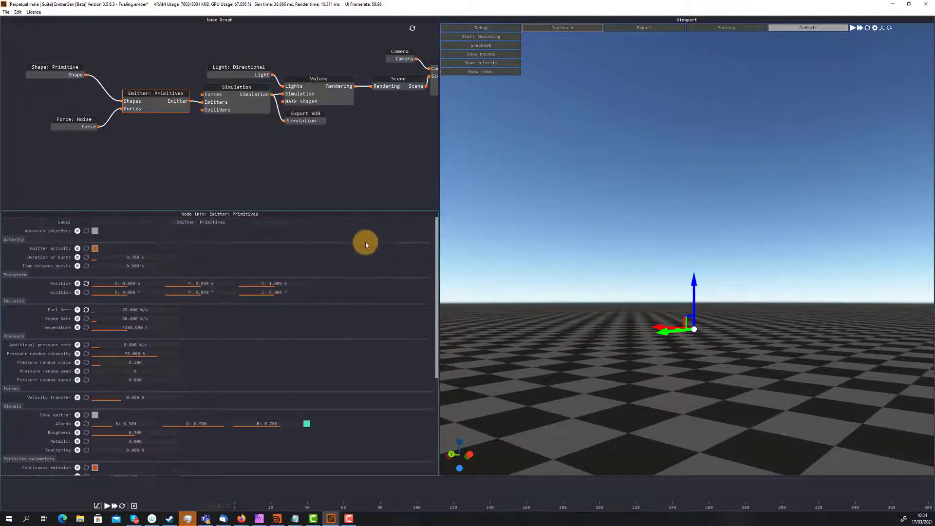
# Extend the node info area upward and enlarge the timeline area upward
pyautogui.moveTo(292, 209); pyautogui.dragTo(302, 143)
pyautogui.moveTo(427, 476); pyautogui.dragTo(431, 388)
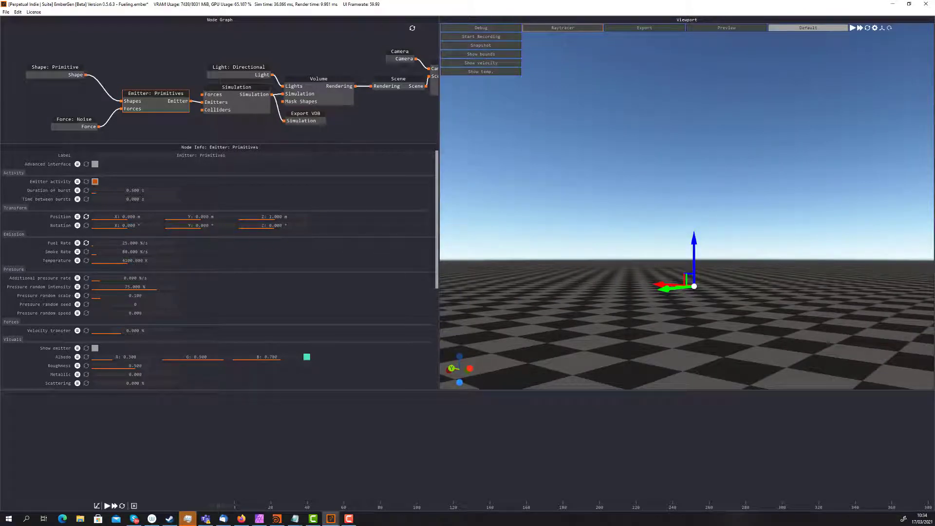
# Compare the emitter's parameters with the advanced interface switched on and off, leaving it off
pyautogui.click(95, 164)
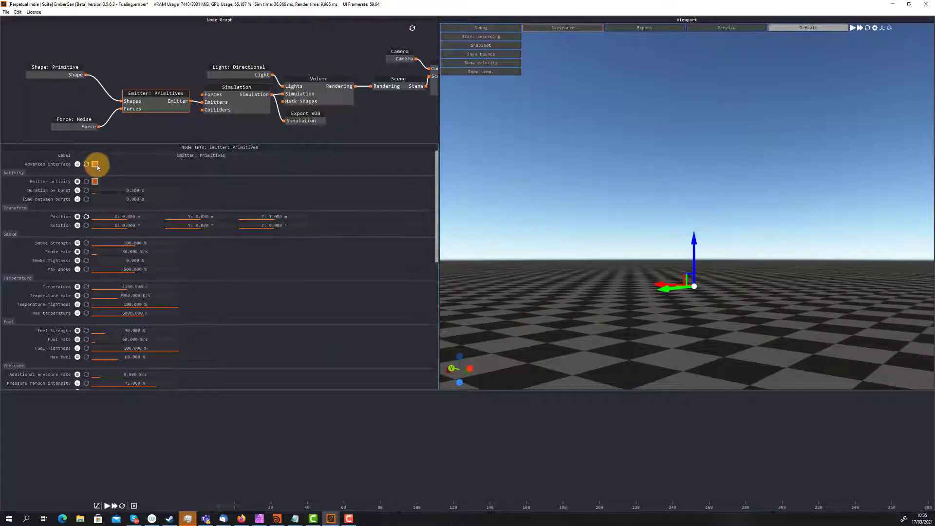
pyautogui.click(95, 164)
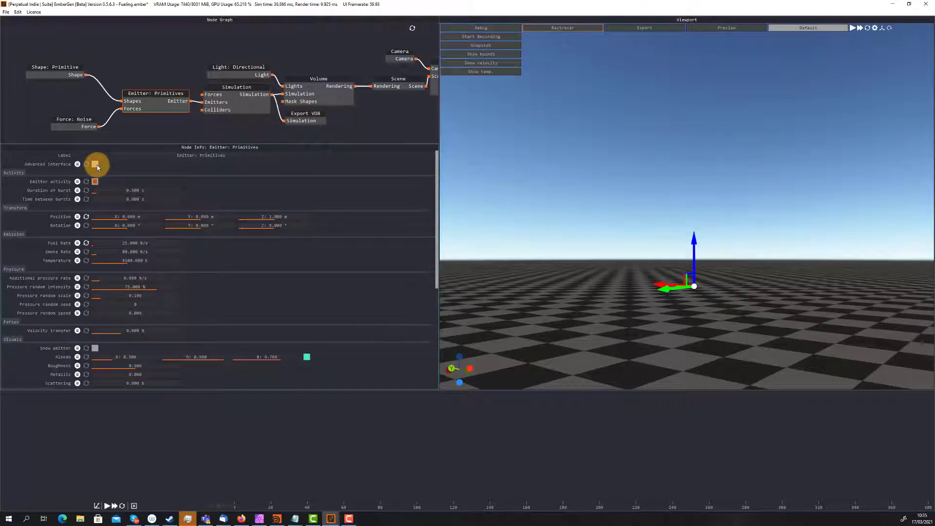
pyautogui.click(95, 164)
pyautogui.click(95, 164)
pyautogui.click(95, 165)
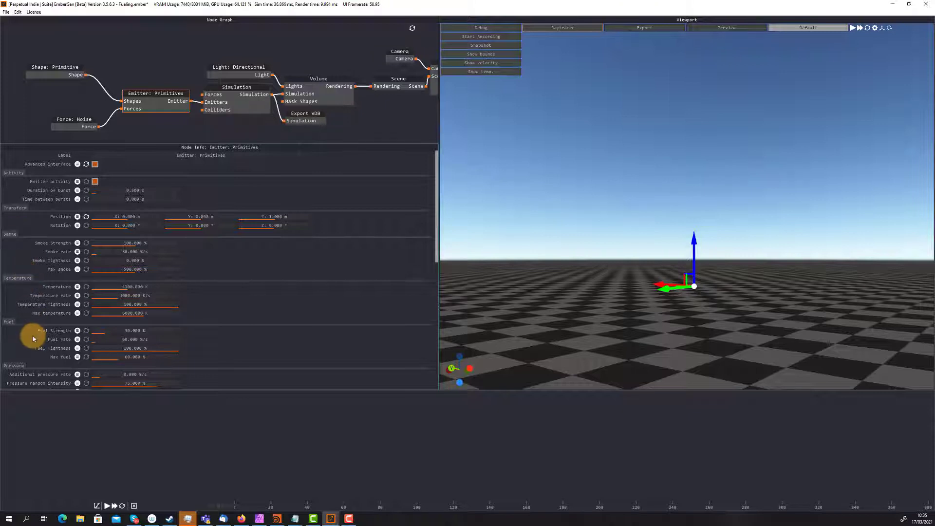
pyautogui.click(95, 164)
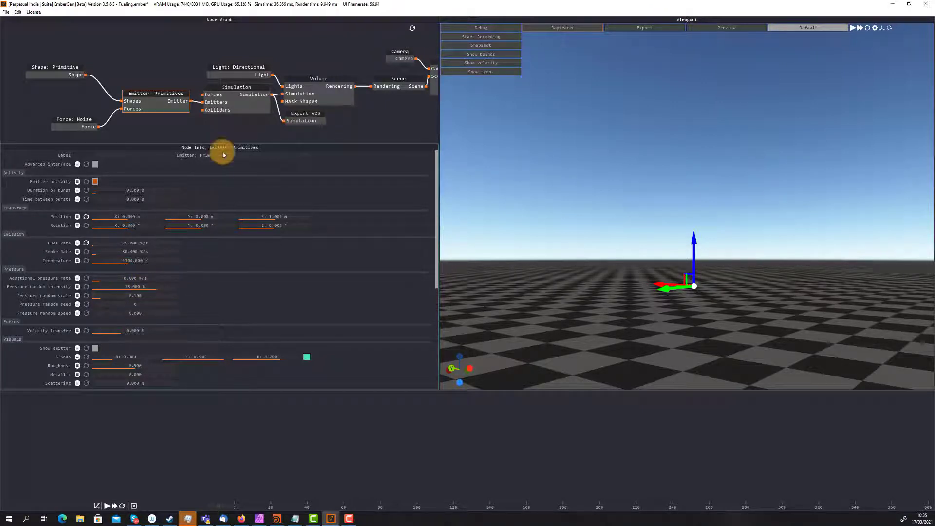
# Set the Simulation node's voxel size to 0.1 m and its X and Y bounds to -6.4 m minimum and 6.4 m maximum
pyautogui.click(233, 90)
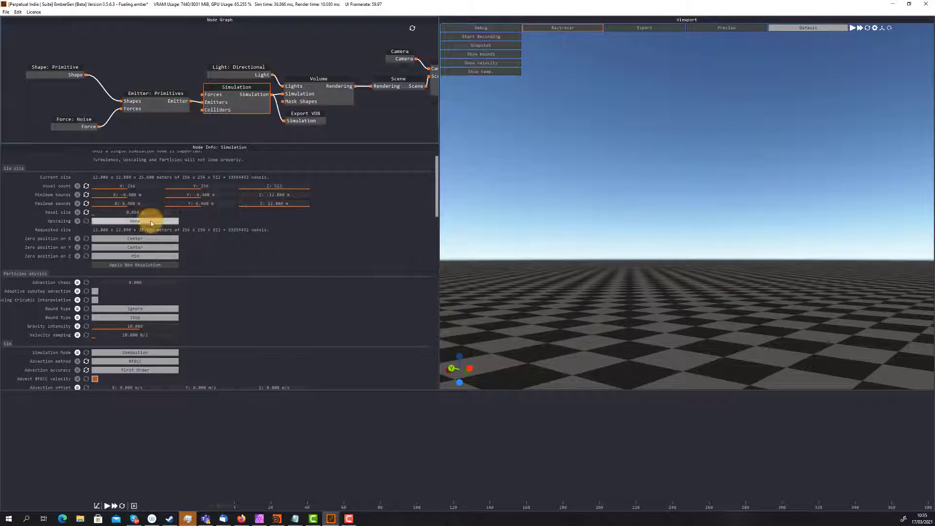
pyautogui.press('Return')
pyautogui.doubleClick(144, 196)
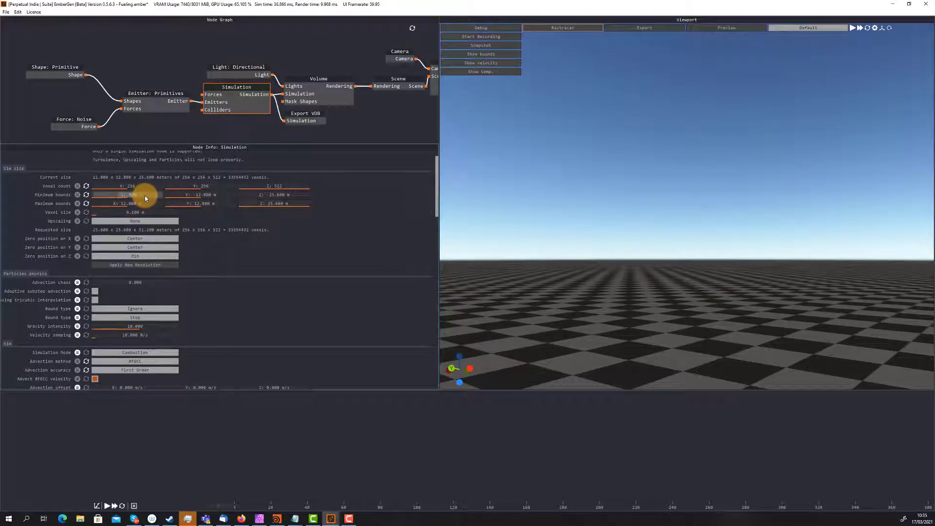
pyautogui.write('-6.4')
pyautogui.doubleClick(144, 203)
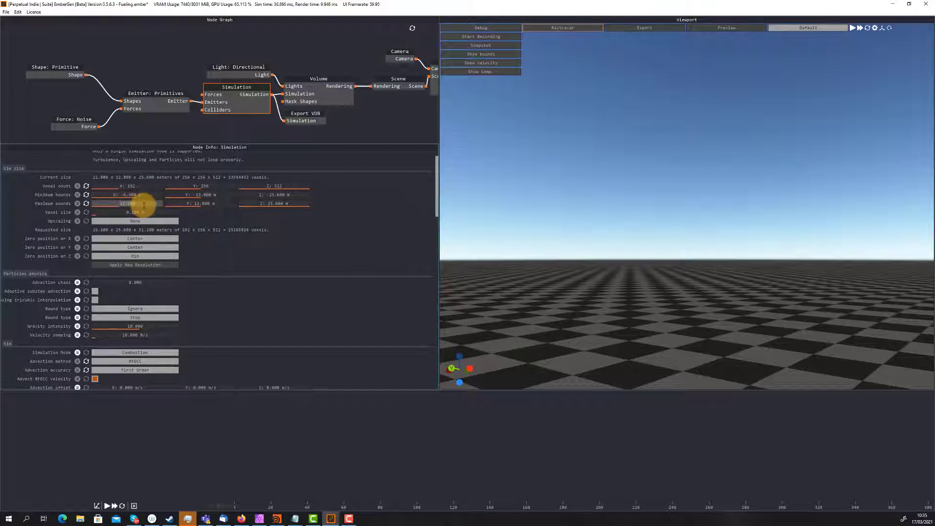
pyautogui.write('6.4')
pyautogui.press('Return')
pyautogui.write('-6.4')
pyautogui.press('Return')
pyautogui.press('Return')
# Set the simulation's Z bounds to -12.8 m and 12.8 m, and apply the new resolution
pyautogui.doubleClick(272, 194)
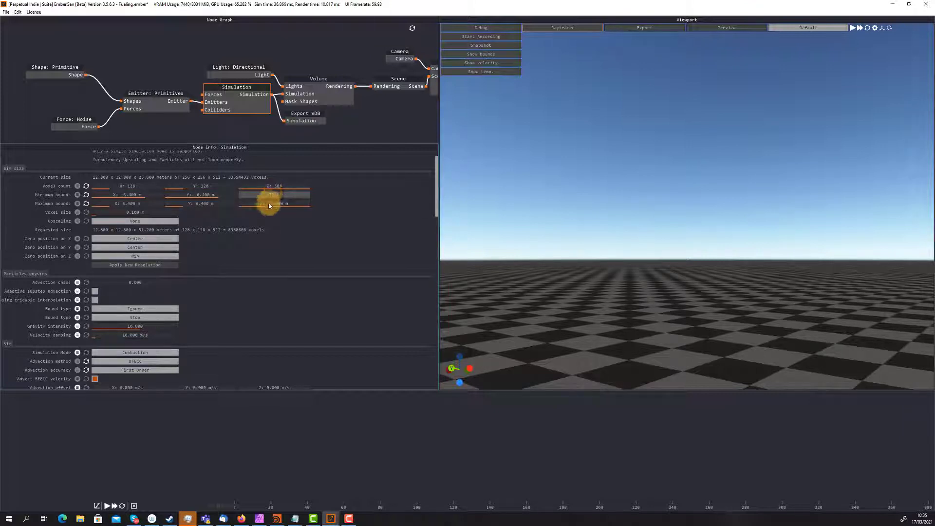
pyautogui.doubleClick(269, 203)
pyautogui.write('12.8')
pyautogui.press('Return')
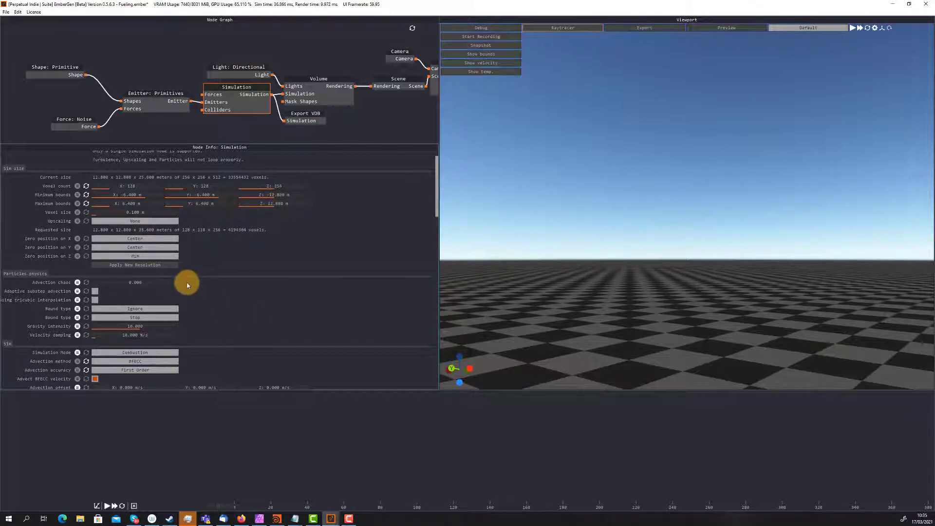
pyautogui.click(156, 265)
# Run the simulation and raise the primitive emitter in the viewport to about 1.69 m in Z
pyautogui.click(156, 92)
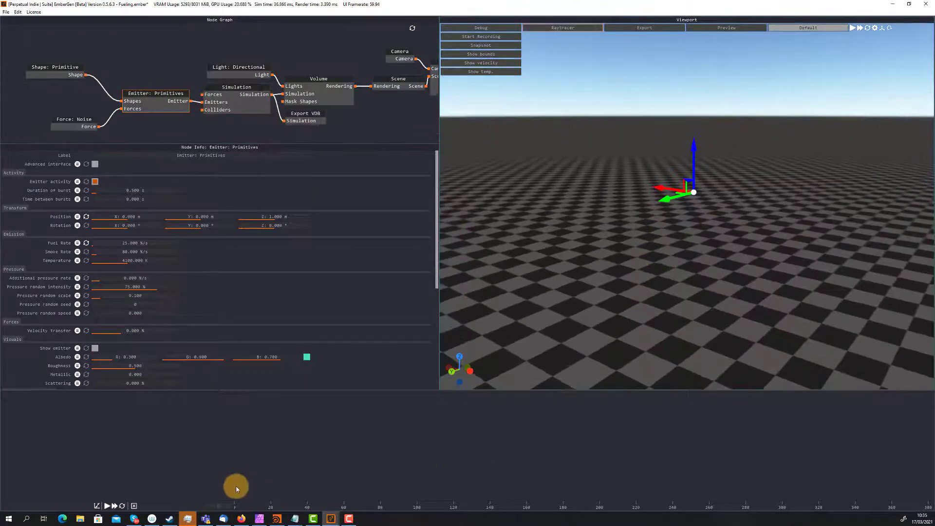
pyautogui.click(107, 507)
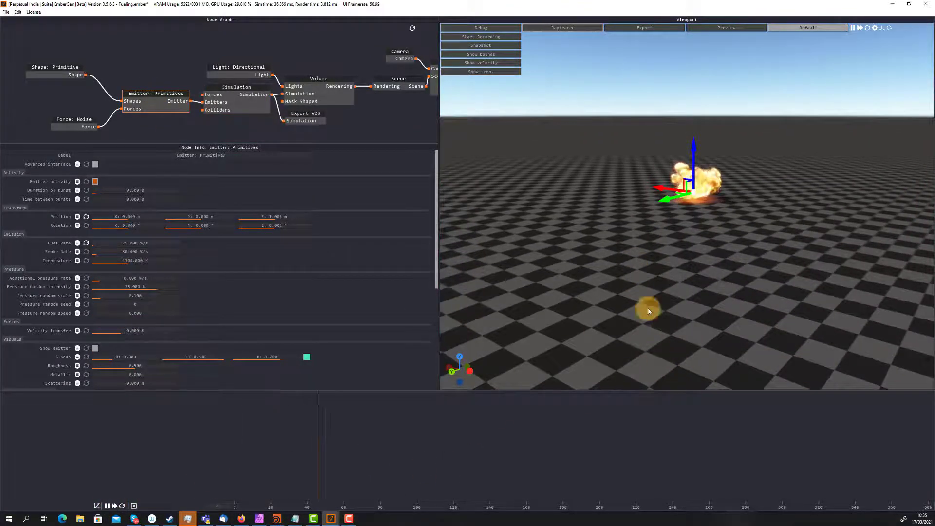
pyautogui.moveTo(691, 177); pyautogui.dragTo(703, 205)
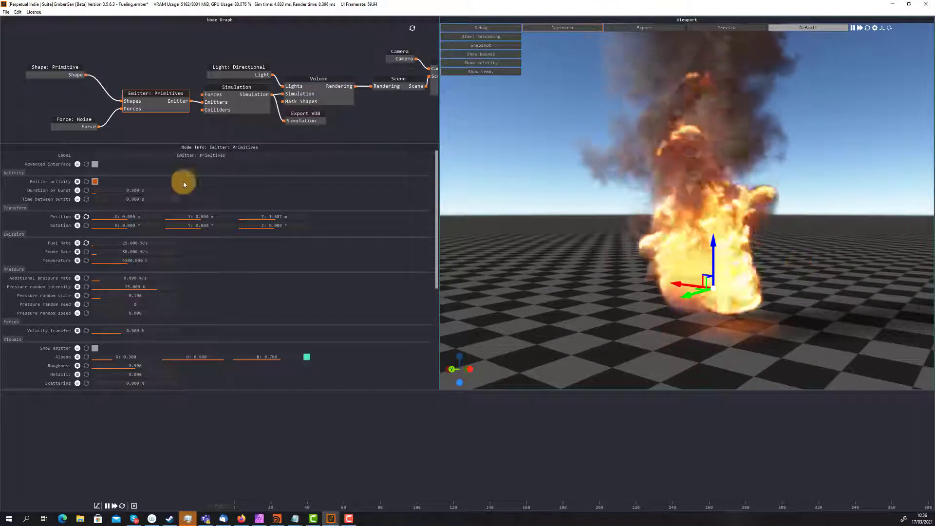
# Switch the emitter activity off and on again, and give that parameter a timeline override
pyautogui.click(95, 182)
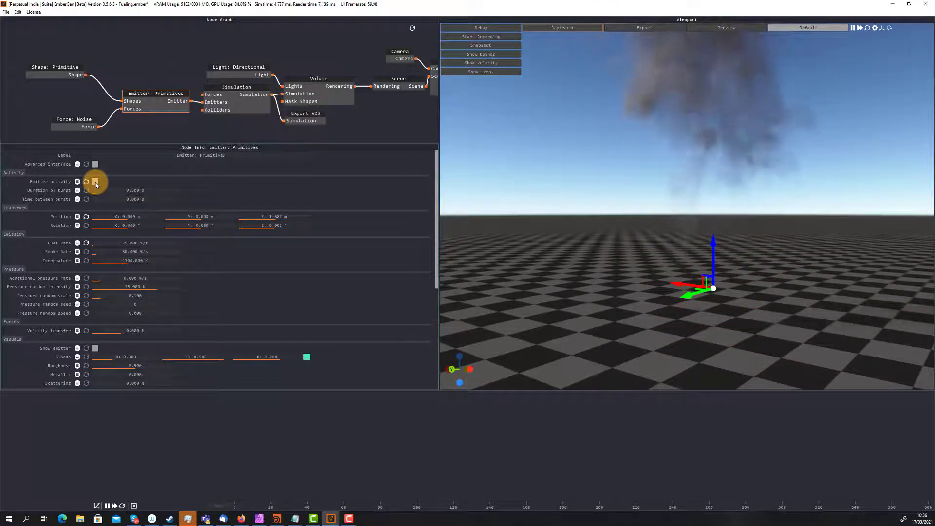
pyautogui.click(95, 182)
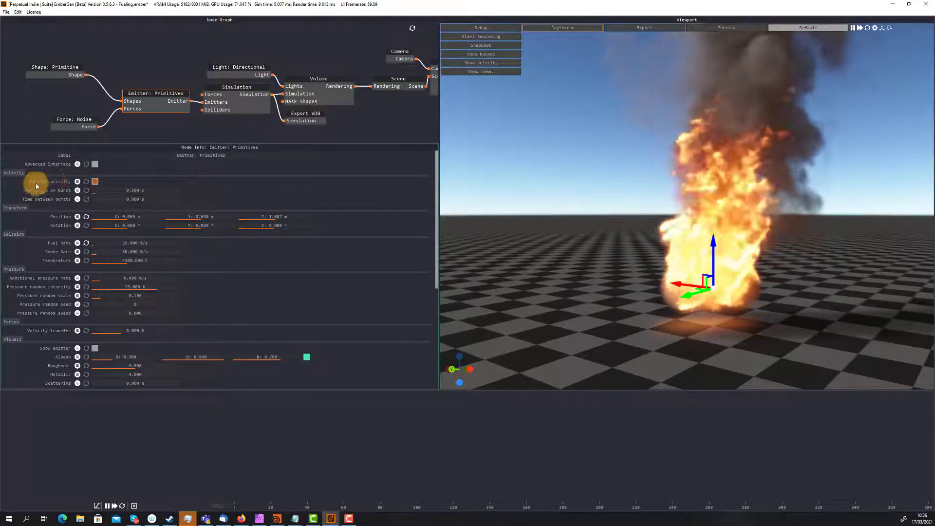
pyautogui.click(77, 182)
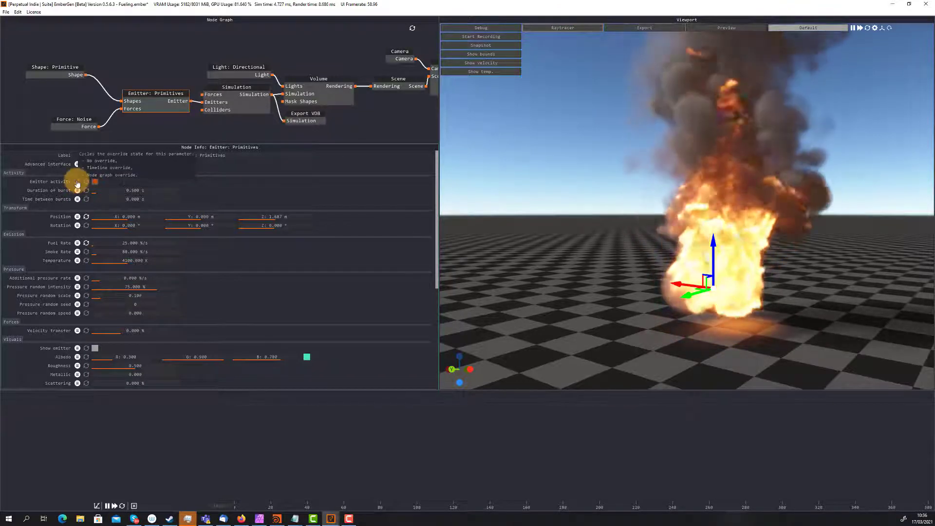
pyautogui.click(77, 182)
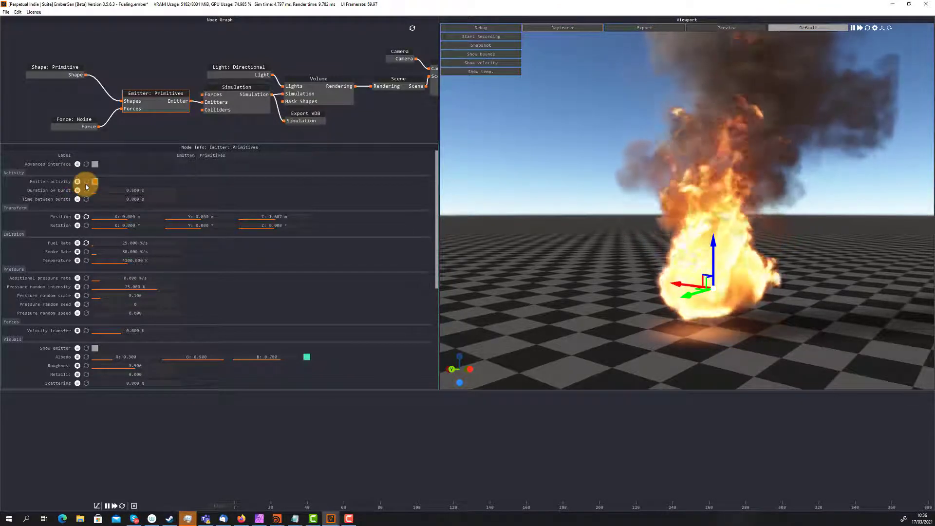
pyautogui.click(77, 182)
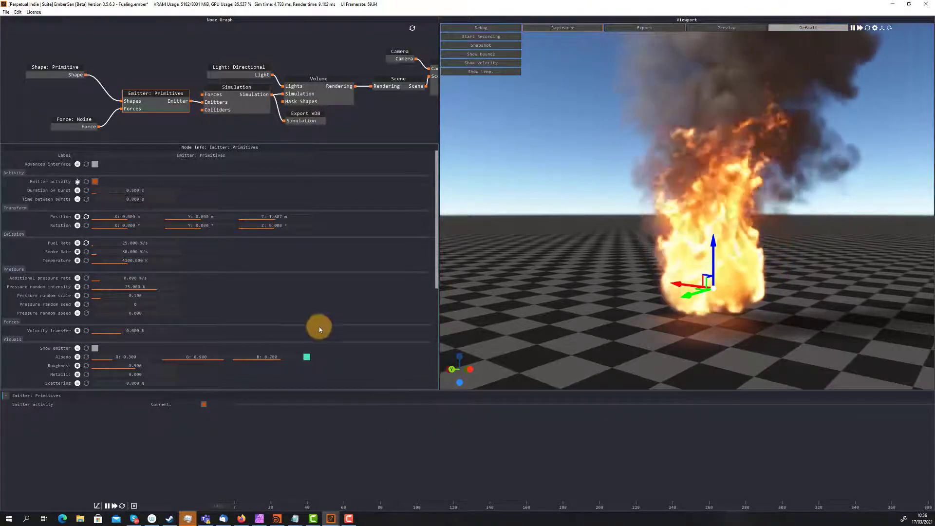
# Key the emitter activity on the timeline: on at the start, on near frame 8 and off near frame 11
pyautogui.click(237, 406)
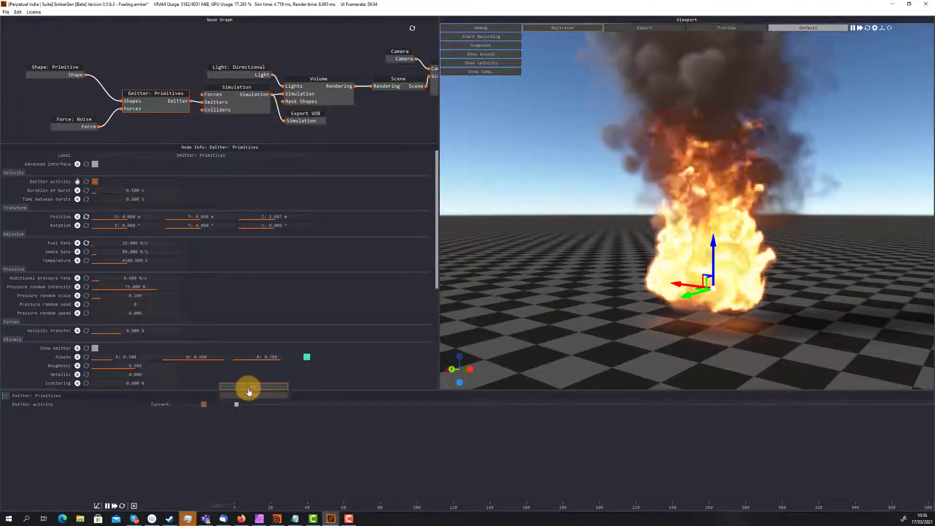
pyautogui.click(248, 387)
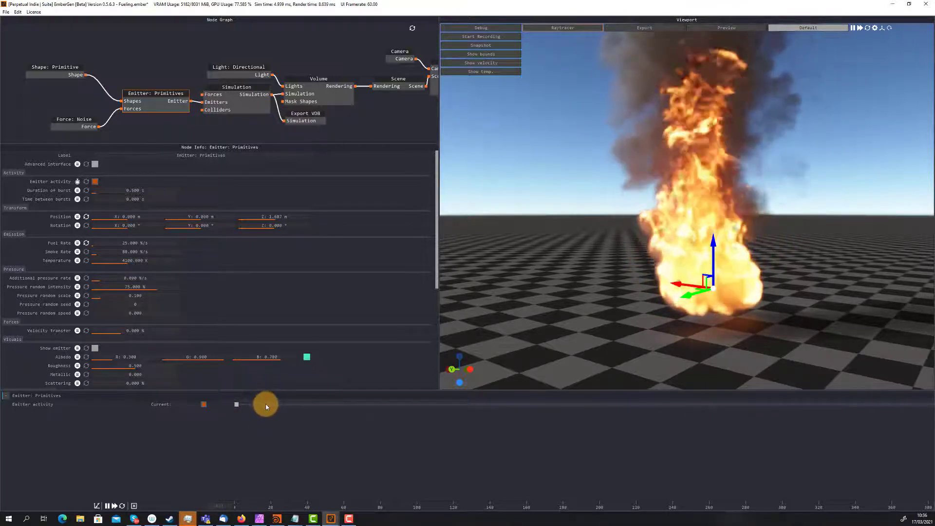
pyautogui.click(249, 404)
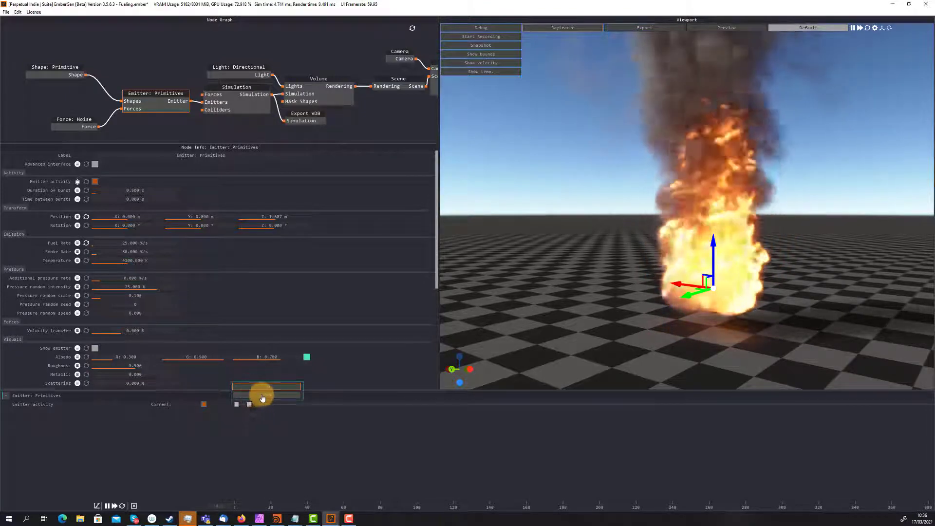
pyautogui.click(256, 405)
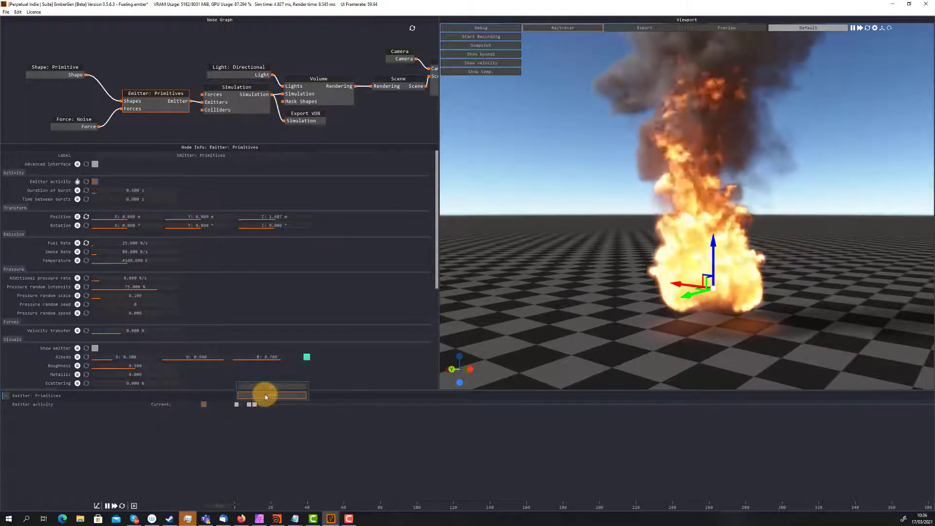
pyautogui.click(269, 395)
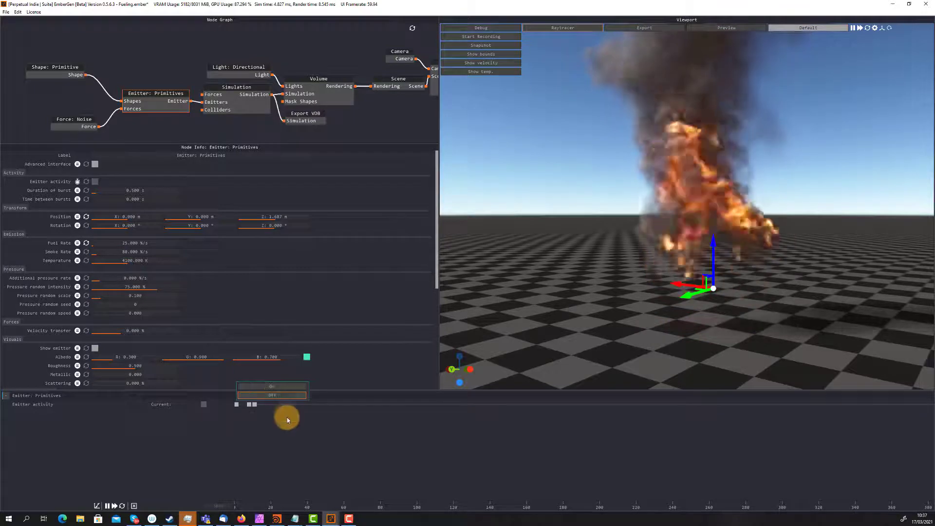
# Restart the simulation and play the keyed burst twice, resetting it at the end
pyautogui.click(107, 505)
pyautogui.click(123, 506)
pyautogui.click(108, 506)
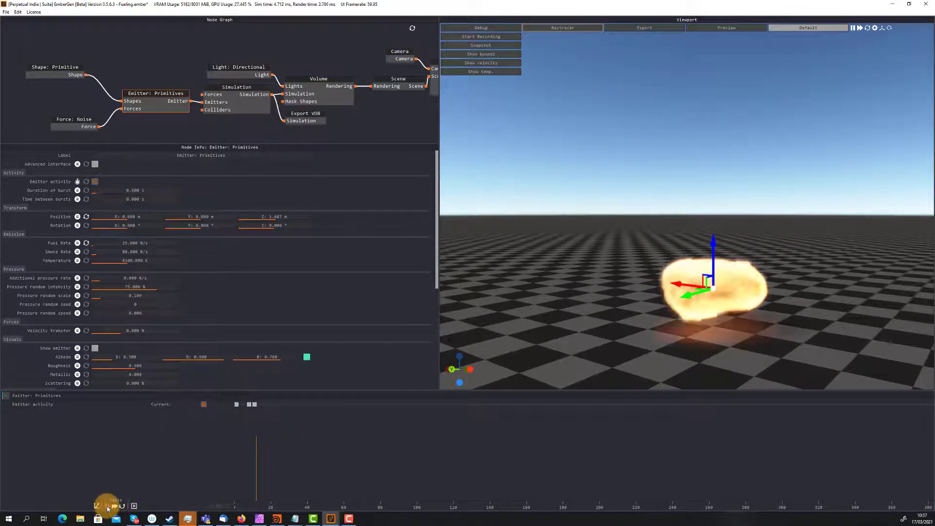
pyautogui.click(108, 506)
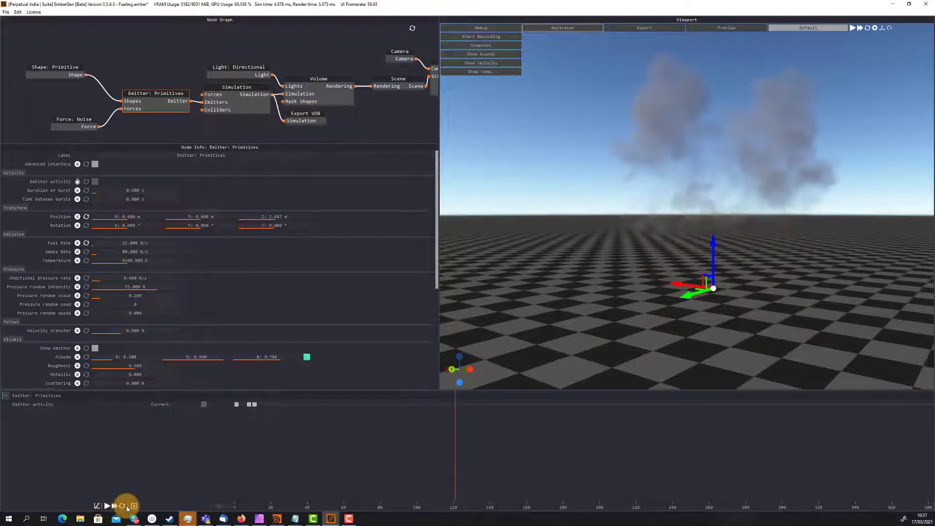
pyautogui.click(122, 506)
pyautogui.click(107, 506)
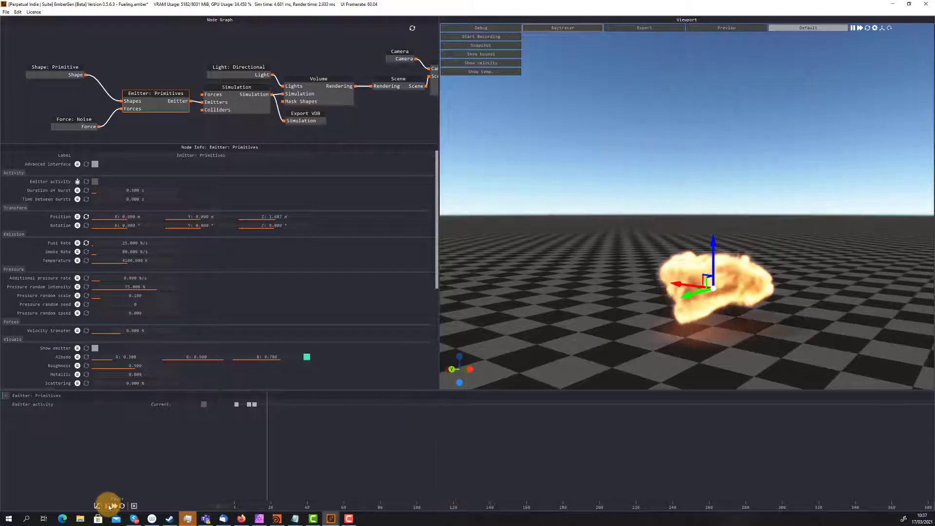
pyautogui.click(122, 506)
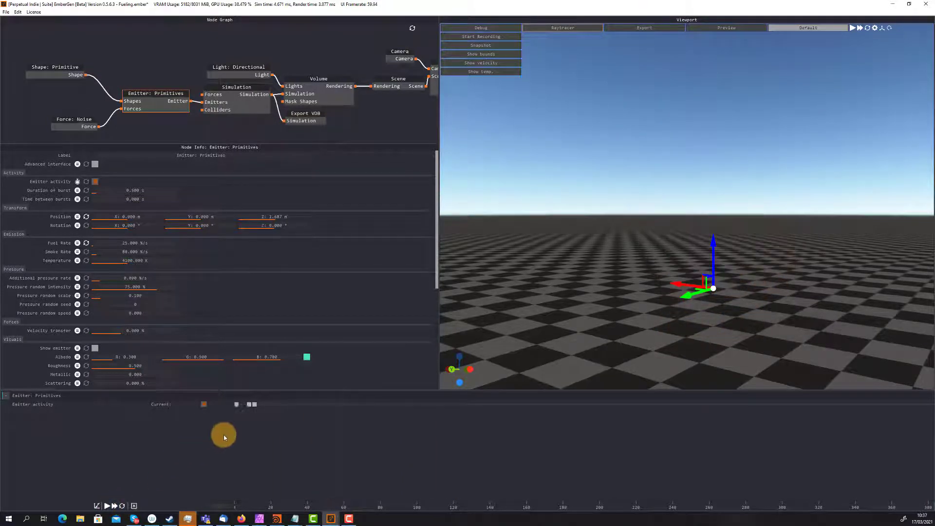
# Move the last two emitter activity keys forward to about frames 18 and 21, and replay the simulation from the start
pyautogui.moveTo(253, 405); pyautogui.dragTo(267, 405)
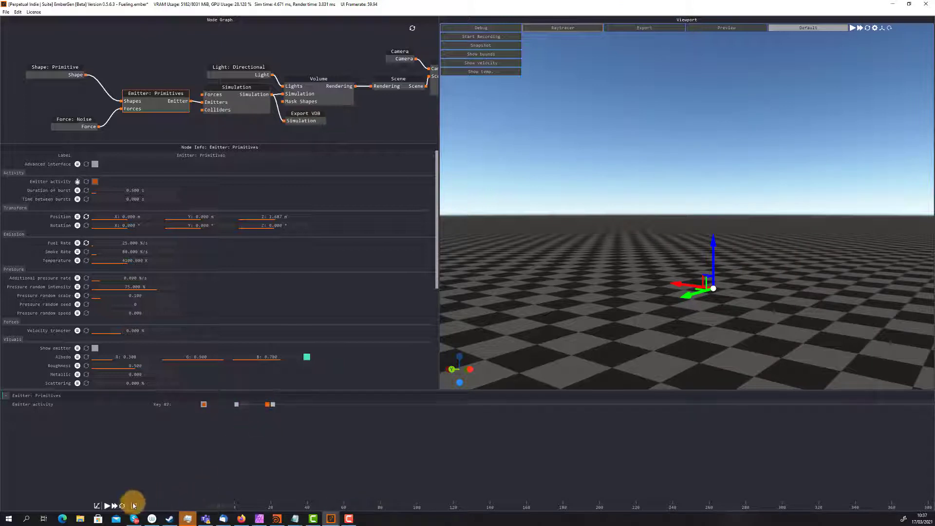
pyautogui.click(107, 506)
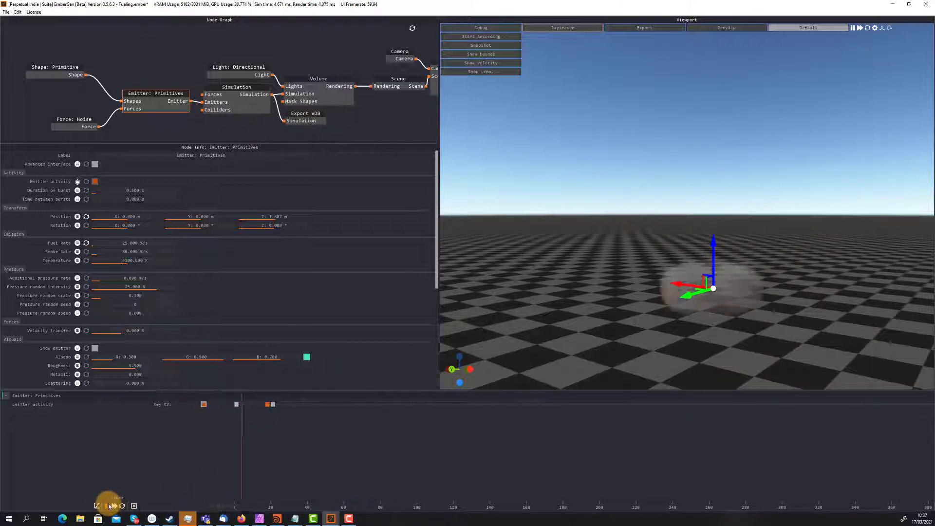
pyautogui.click(108, 506)
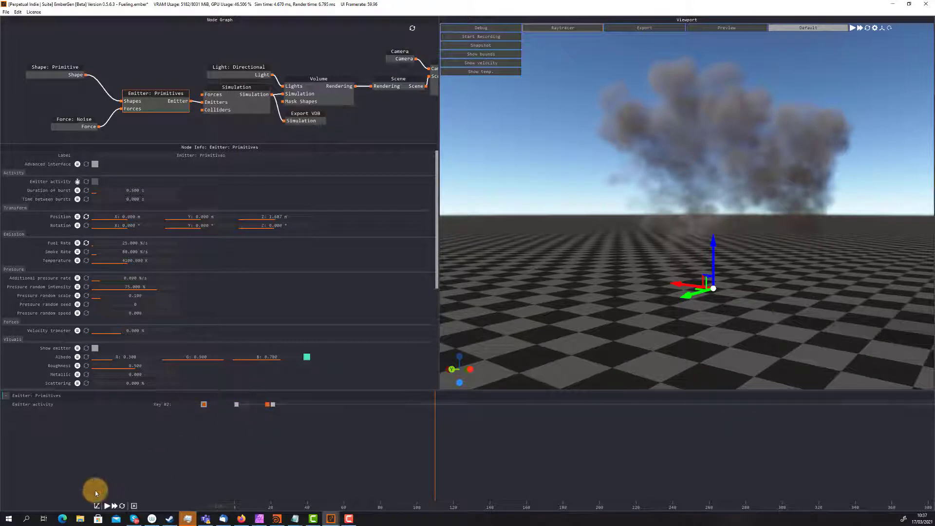
pyautogui.click(122, 506)
pyautogui.click(108, 506)
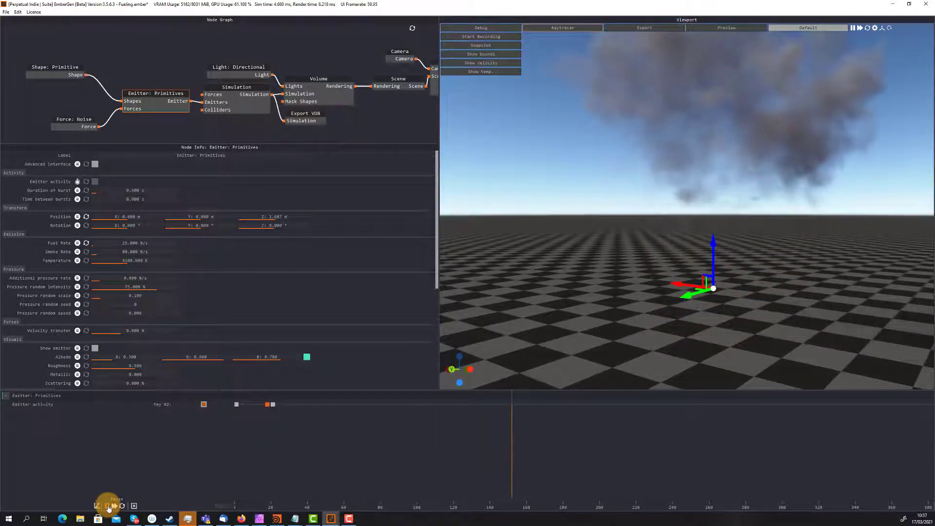
# Remove the timeline override from the emitter activity and rerun the reset simulation with the emitter switched on
pyautogui.click(108, 506)
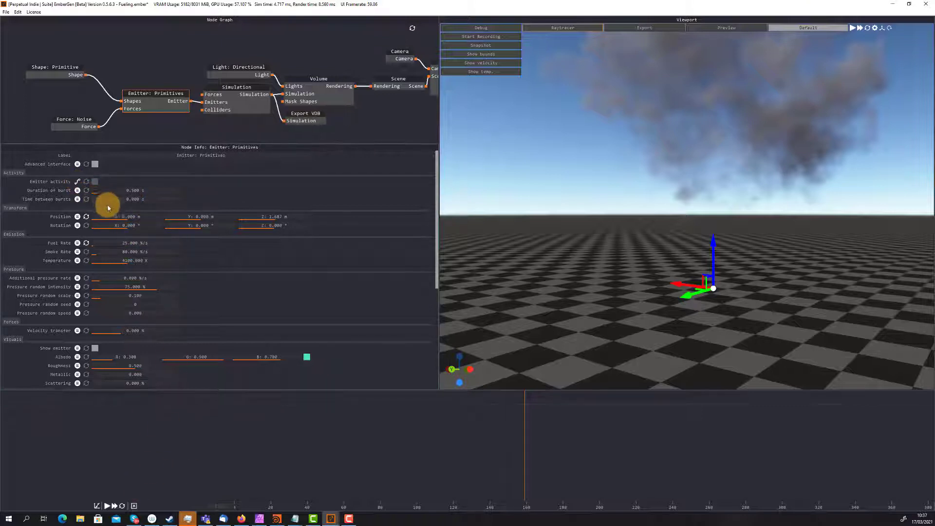
pyautogui.click(77, 181)
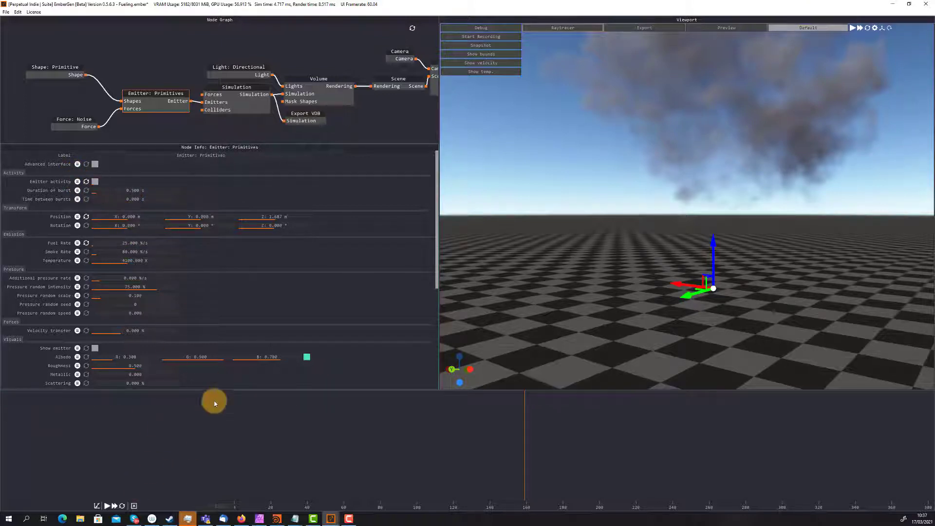
pyautogui.click(123, 507)
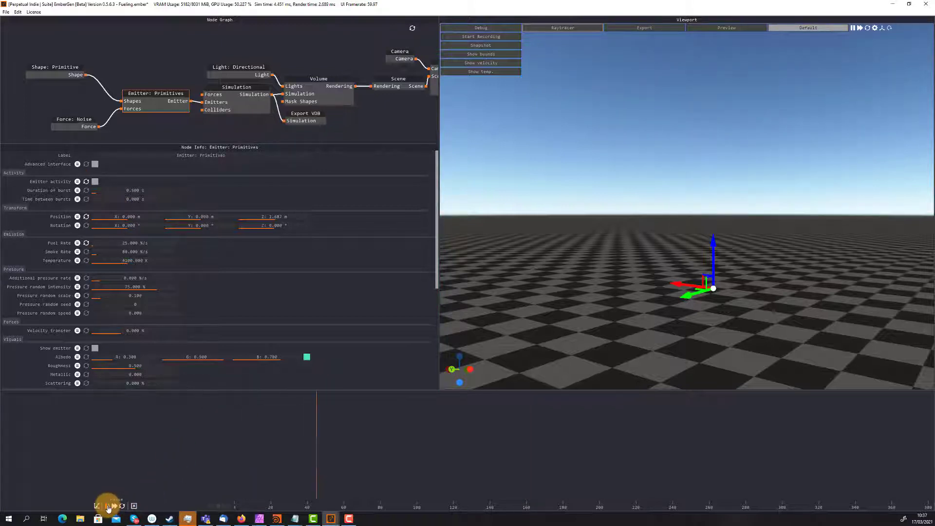
pyautogui.click(108, 507)
pyautogui.click(97, 183)
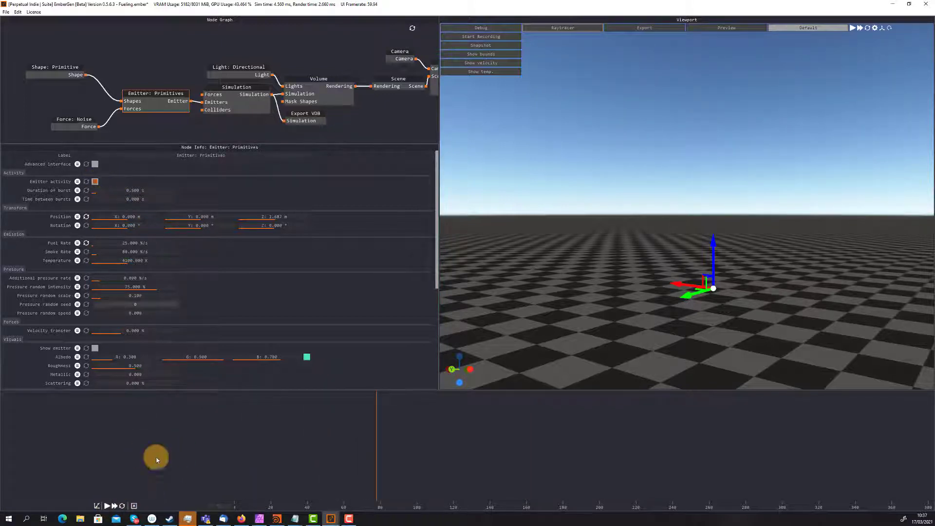
pyautogui.click(108, 506)
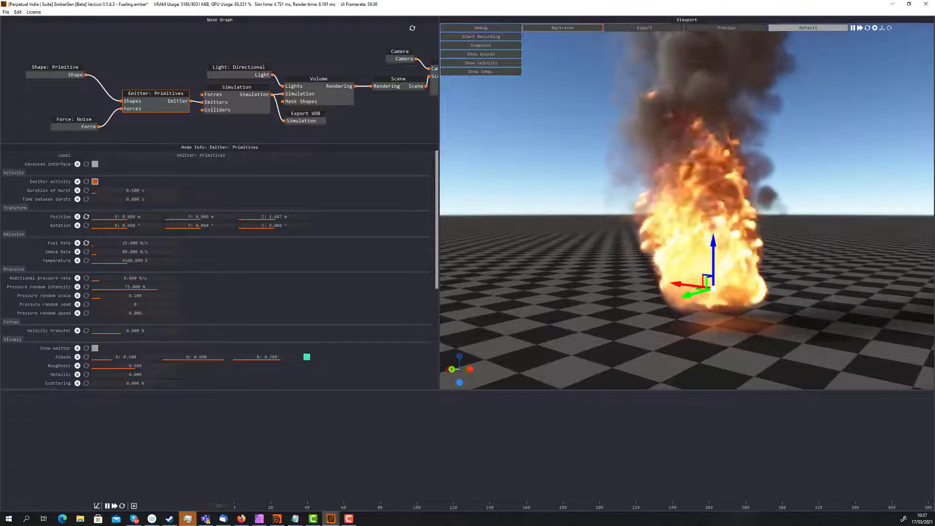
# Try burst durations of 8 s and 0.01 s on the emitter, and return the duration to 0.5 s
pyautogui.moveTo(125, 191); pyautogui.dragTo(192, 193)
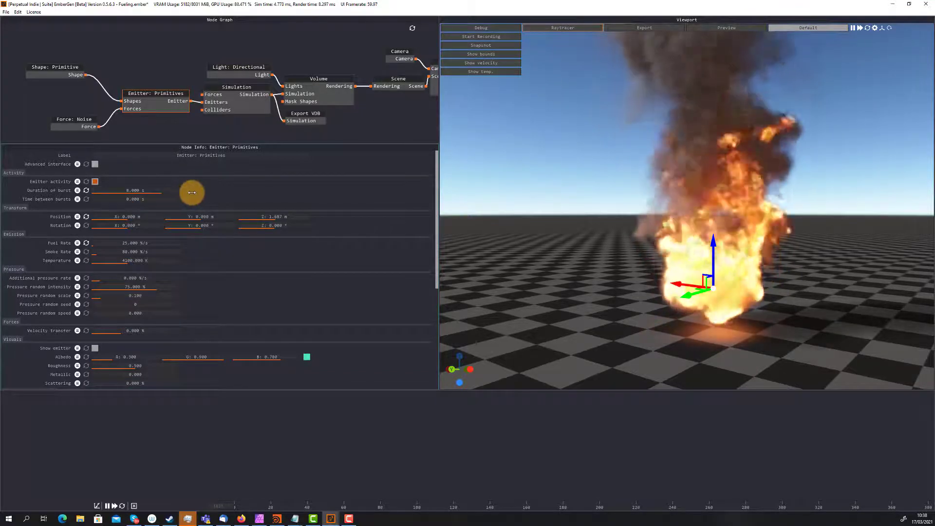
pyautogui.doubleClick(156, 191)
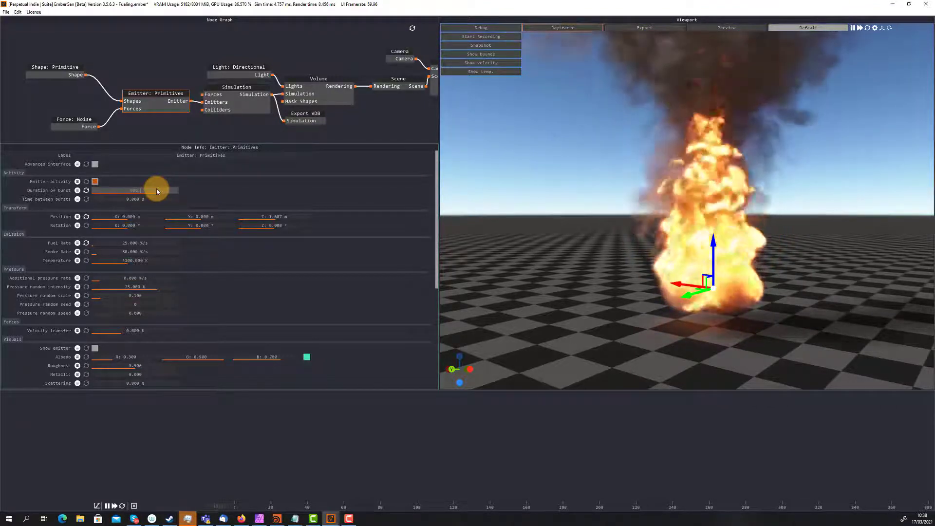
pyautogui.write('0.01')
pyautogui.press('Return')
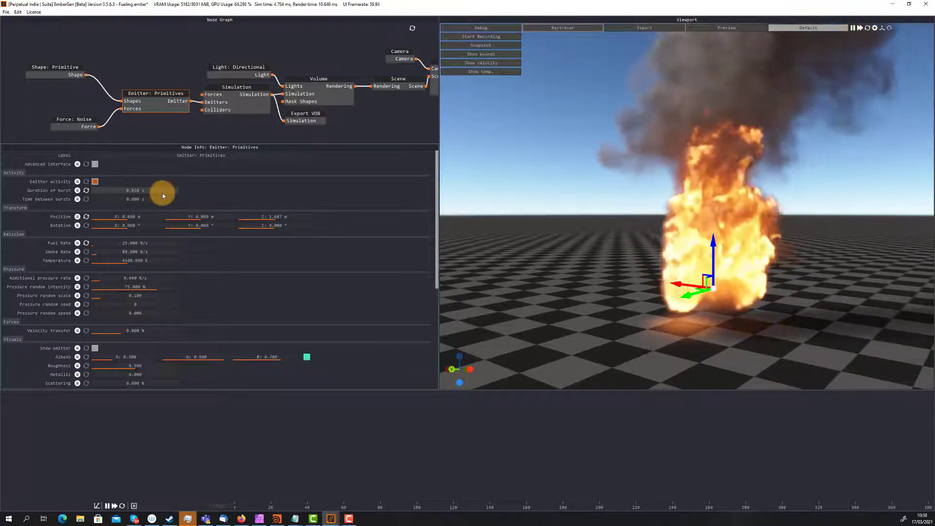
pyautogui.doubleClick(153, 191)
pyautogui.write('0.5')
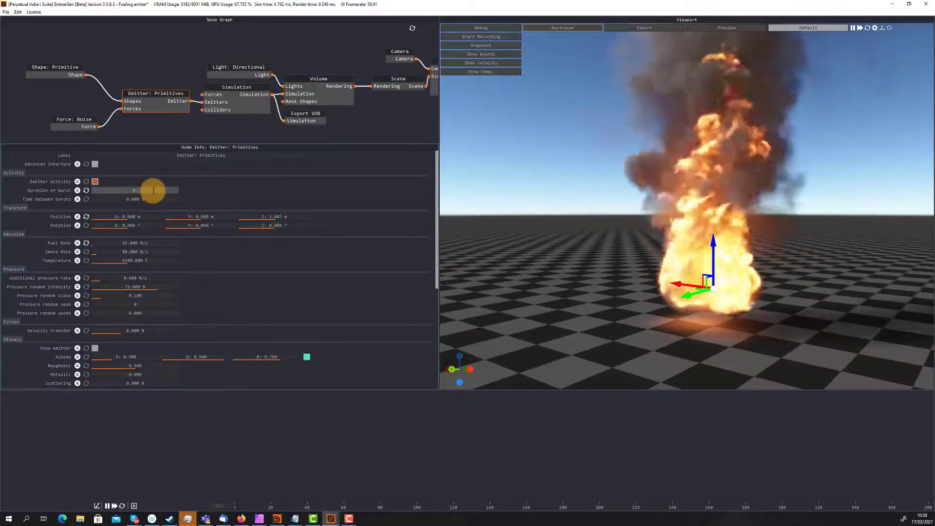
pyautogui.press('Return')
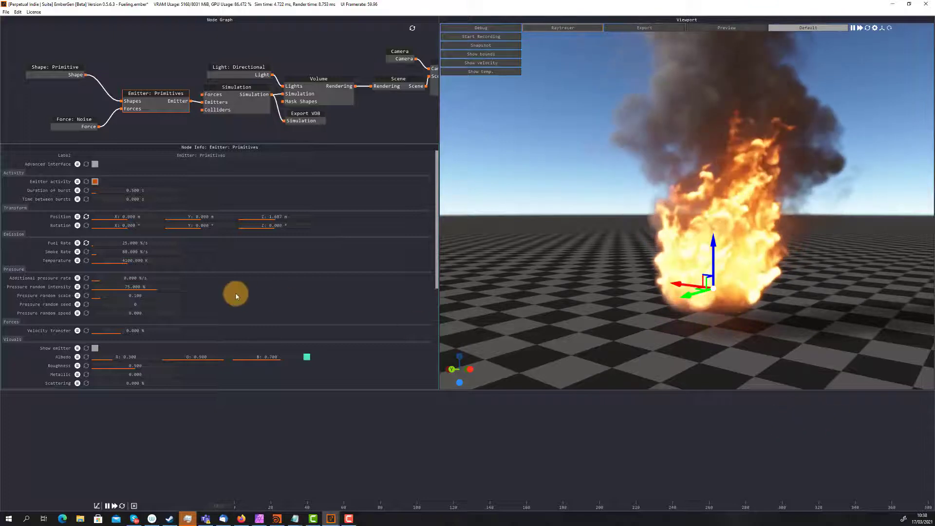
# Set the emitter's time between bursts to 1 s and its burst duration to 2 s
pyautogui.moveTo(46, 200)
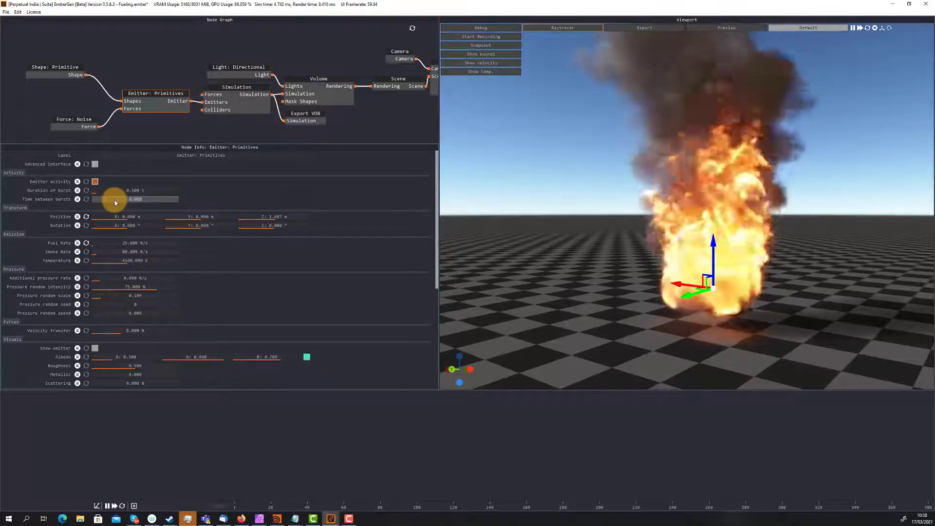
pyautogui.press('Return')
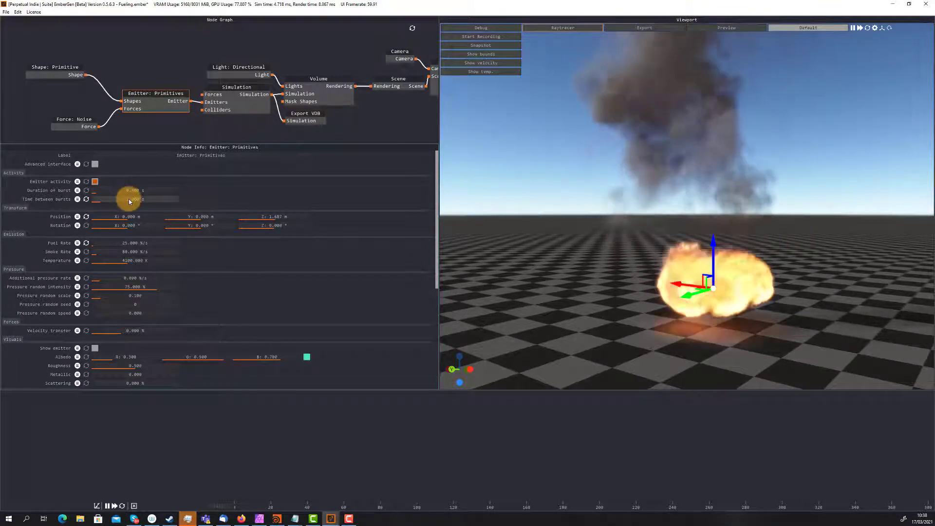
pyautogui.doubleClick(135, 190)
pyautogui.write('2')
pyautogui.press('Return')
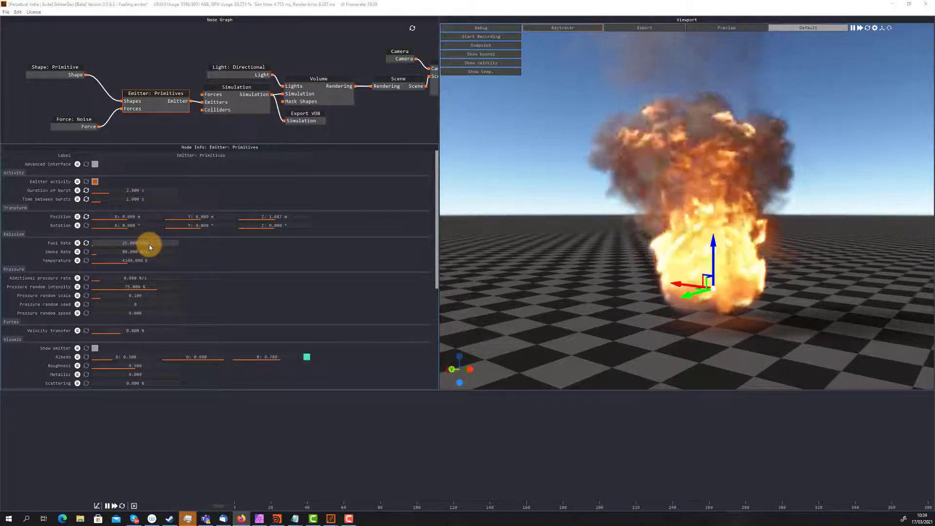
# Test the emitter's fuel rate at its default of 0, at 150 %/s and near zero, returning it to 25 %/s
pyautogui.click(84, 243)
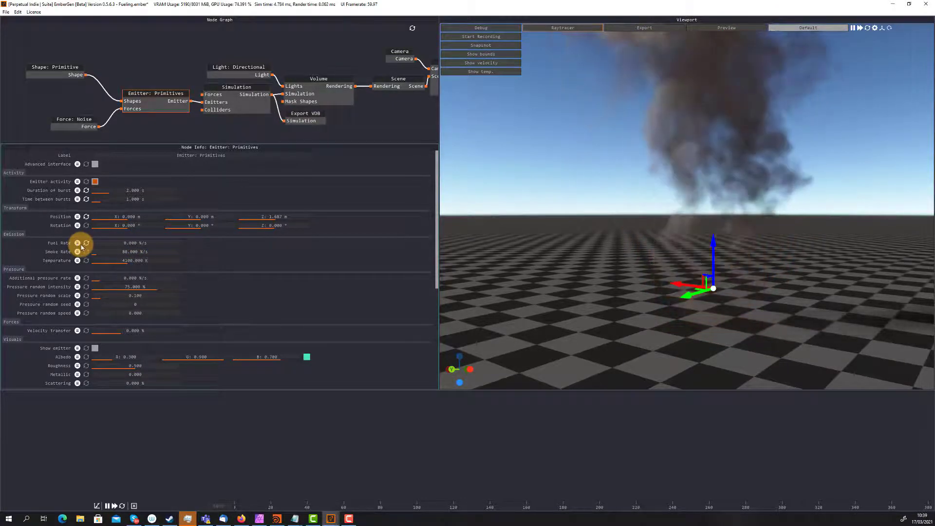
pyautogui.doubleClick(114, 243)
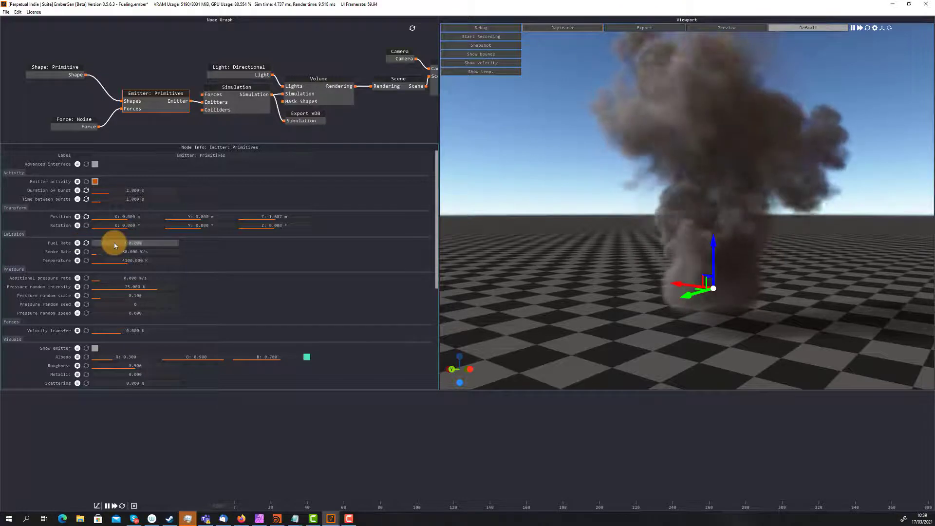
pyautogui.write('150')
pyautogui.press('Return')
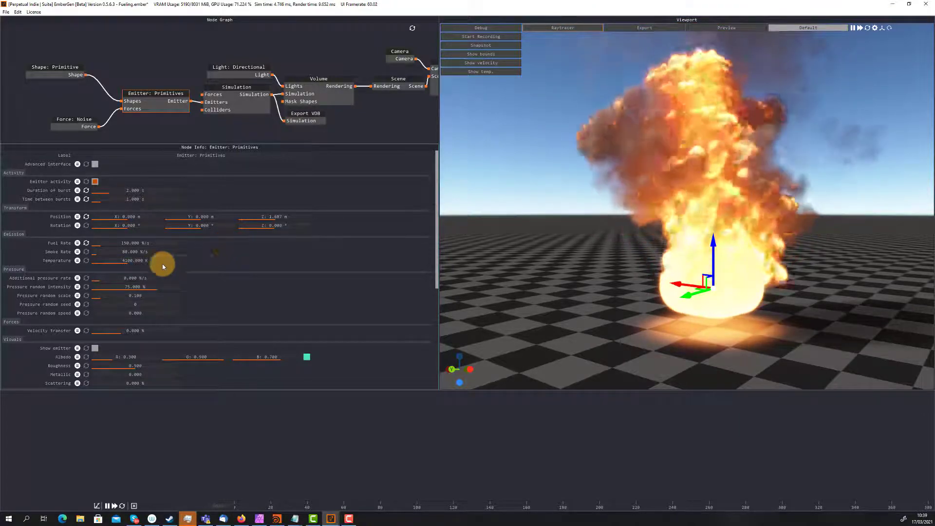
pyautogui.doubleClick(132, 242)
pyautogui.write('25')
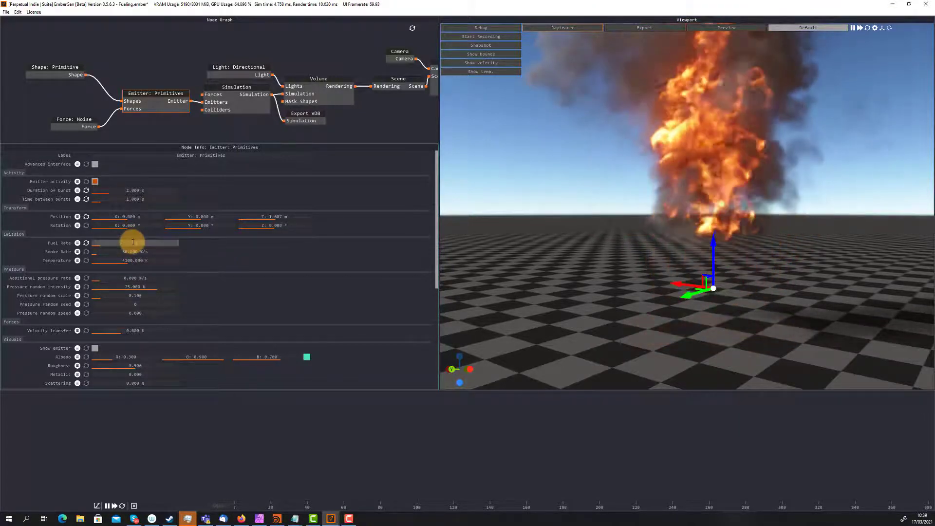
pyautogui.press('Return')
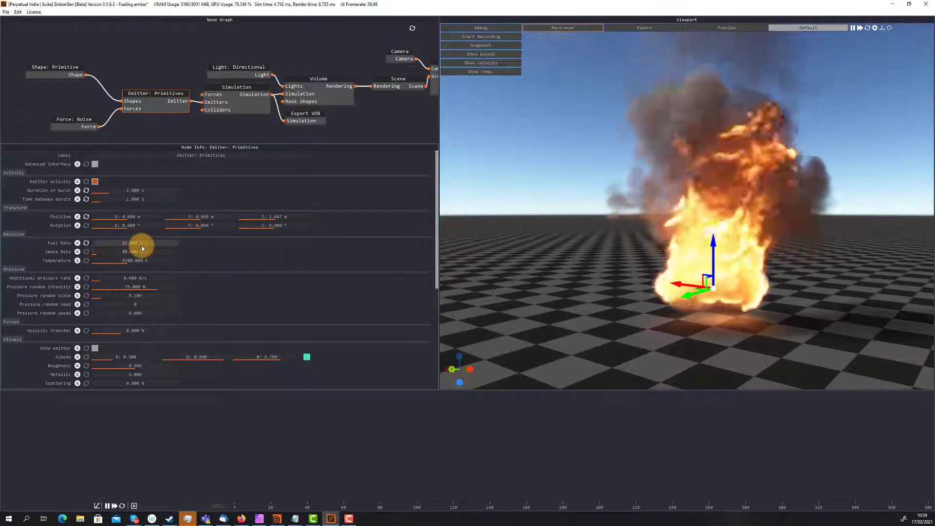
pyautogui.moveTo(138, 242); pyautogui.dragTo(144, 244)
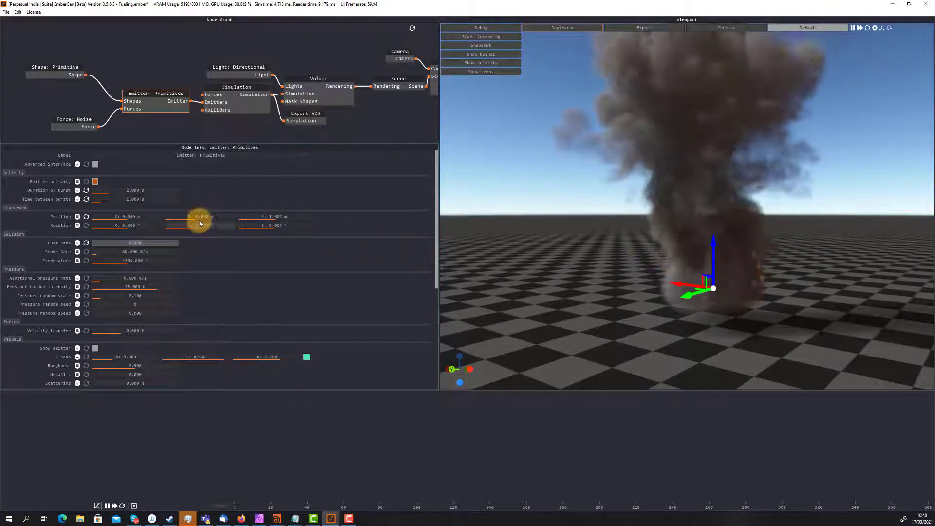
pyautogui.write('25')
pyautogui.press('Return')
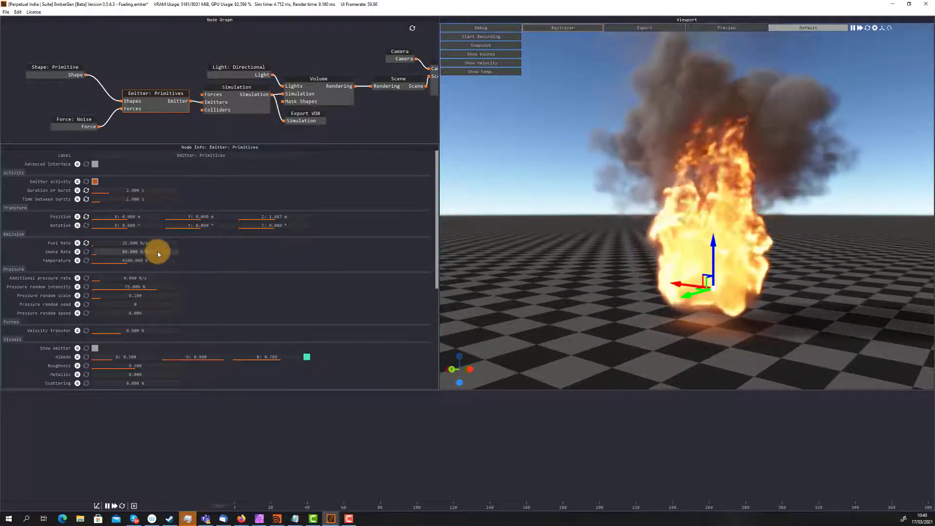
# Test the emitter with a smoke rate of 0 %/s, and set the smoke rate to 85 %/s
pyautogui.moveTo(157, 251); pyautogui.dragTo(108, 251)
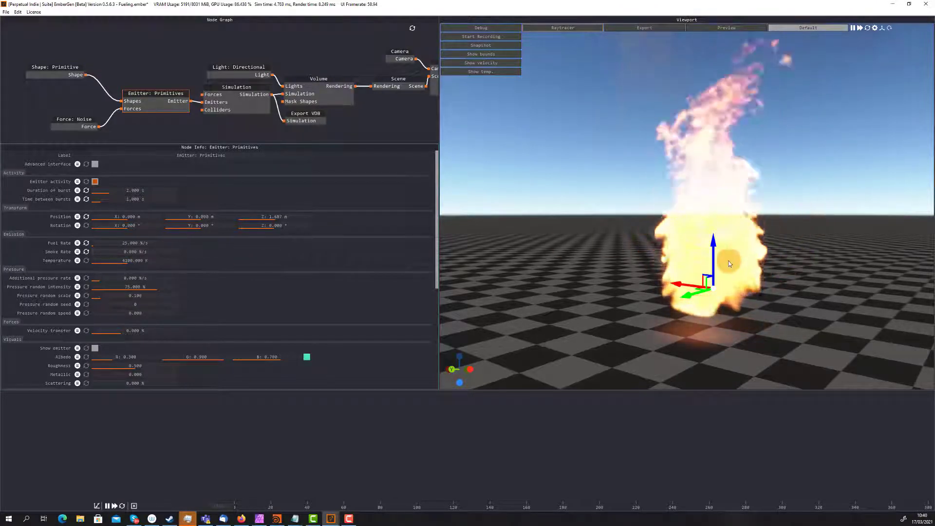
pyautogui.doubleClick(145, 251)
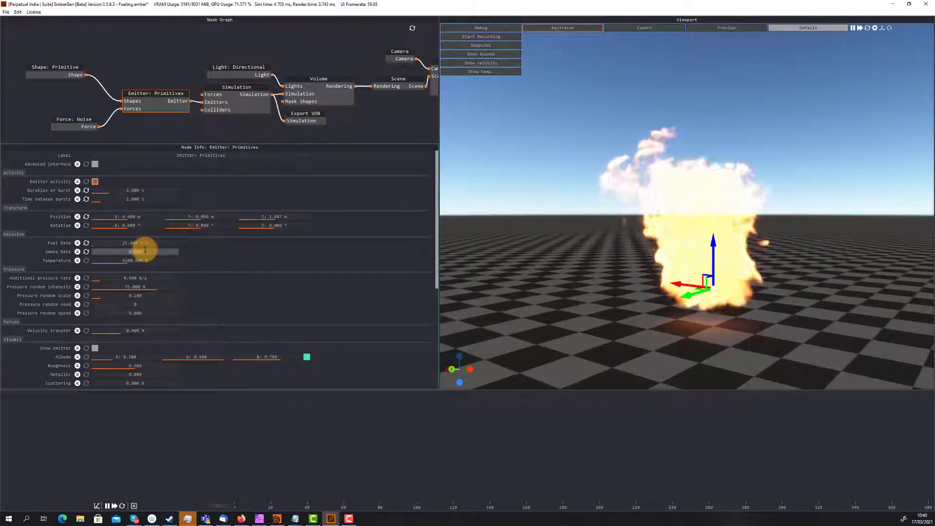
pyautogui.write('85')
pyautogui.press('Return')
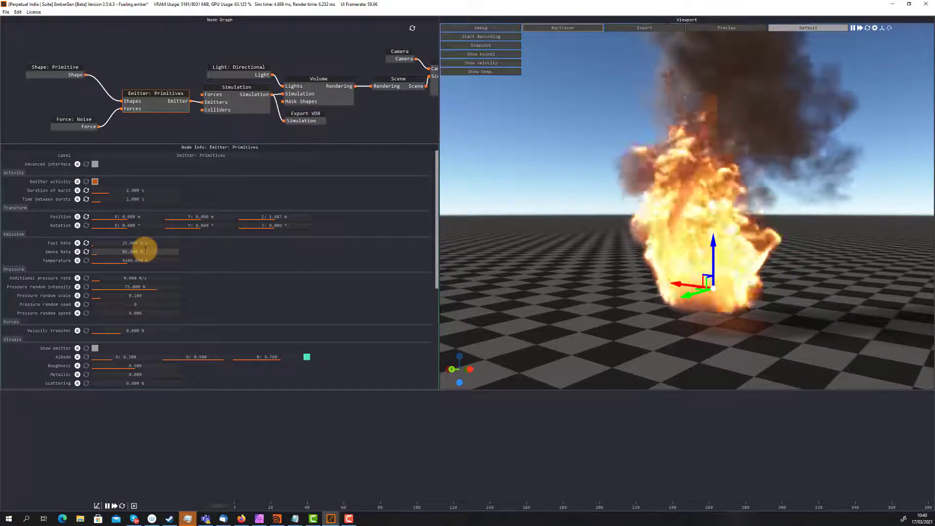
# Test a smoke rate of 1500 %/s with a raised fuel rate, and restore smoke to 80 %/s and fuel to 25 %/s
pyautogui.moveTo(116, 252); pyautogui.dragTo(248, 252)
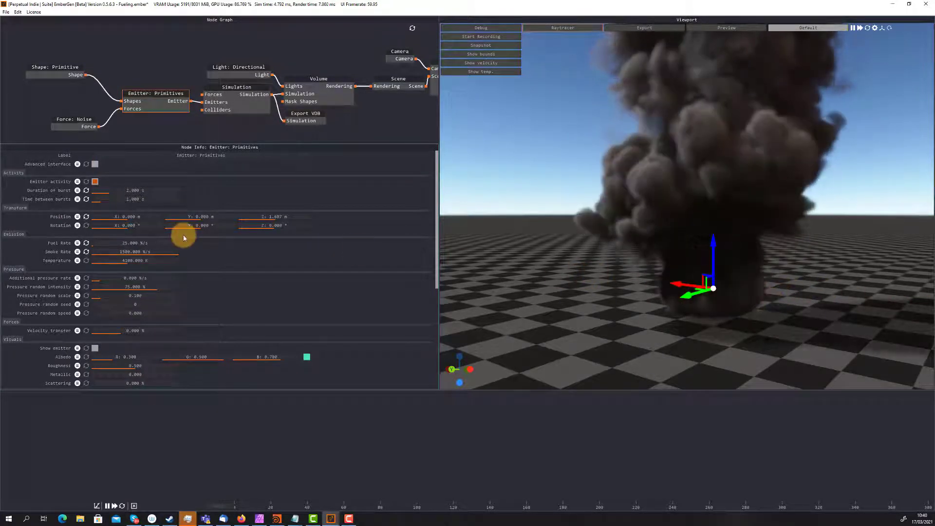
pyautogui.doubleClick(150, 242)
pyautogui.moveTo(156, 243); pyautogui.dragTo(149, 243)
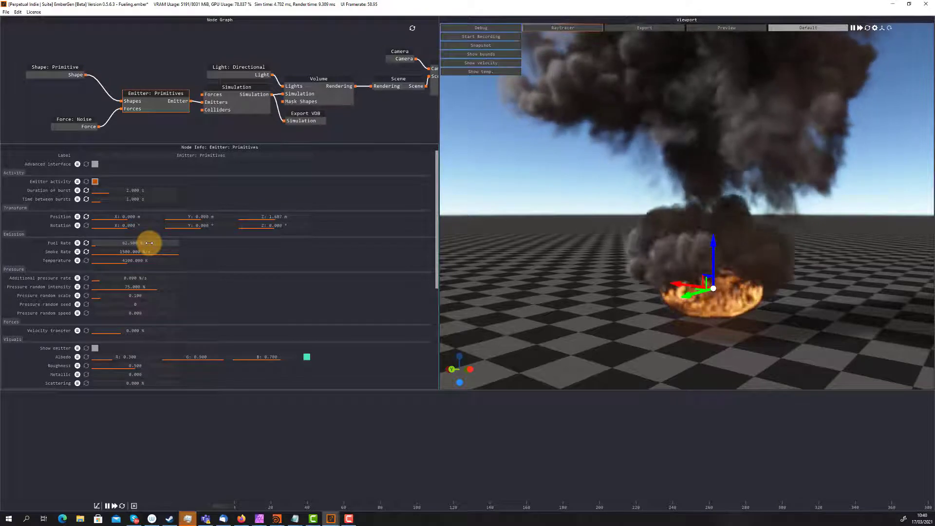
pyautogui.moveTo(149, 242); pyautogui.dragTo(149, 245)
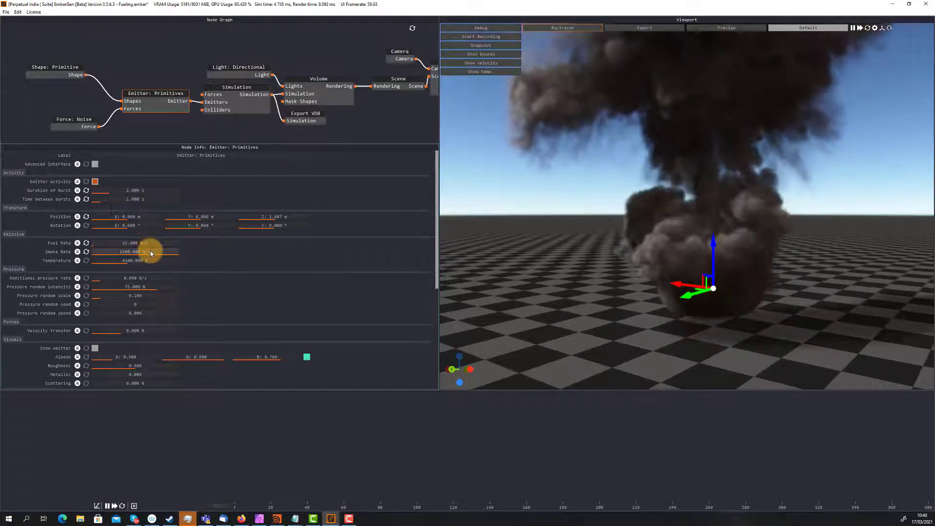
pyautogui.doubleClick(150, 250)
pyautogui.write('80')
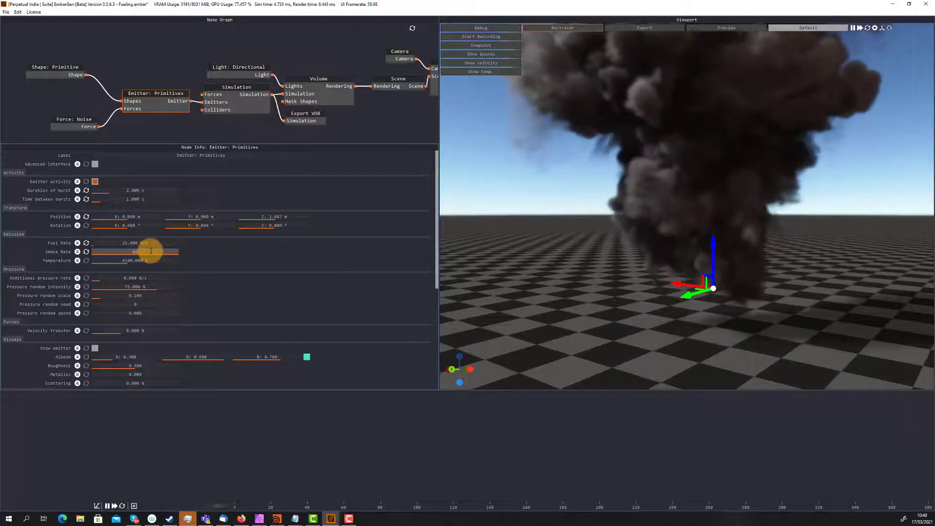
pyautogui.press('Return')
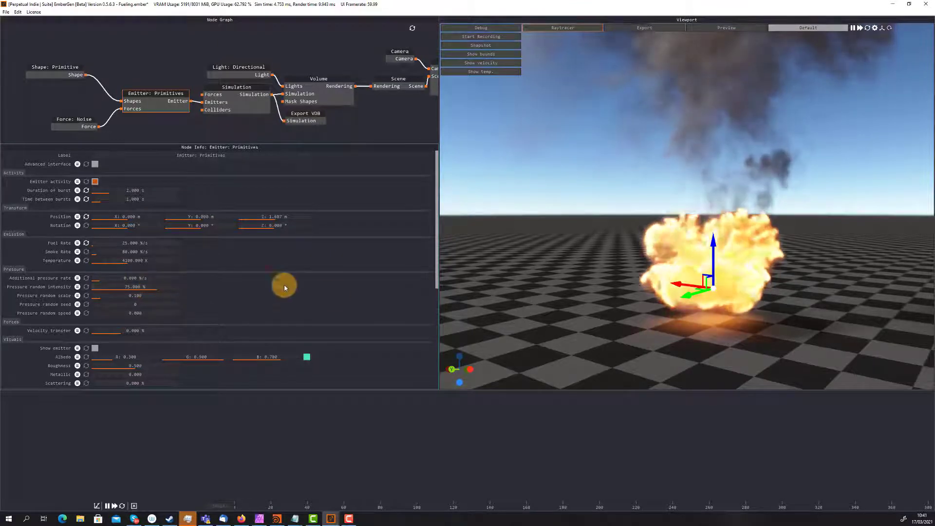
# Test the emission temperature at 150 K and 500 K
pyautogui.hotkey('alt', 'Tab')
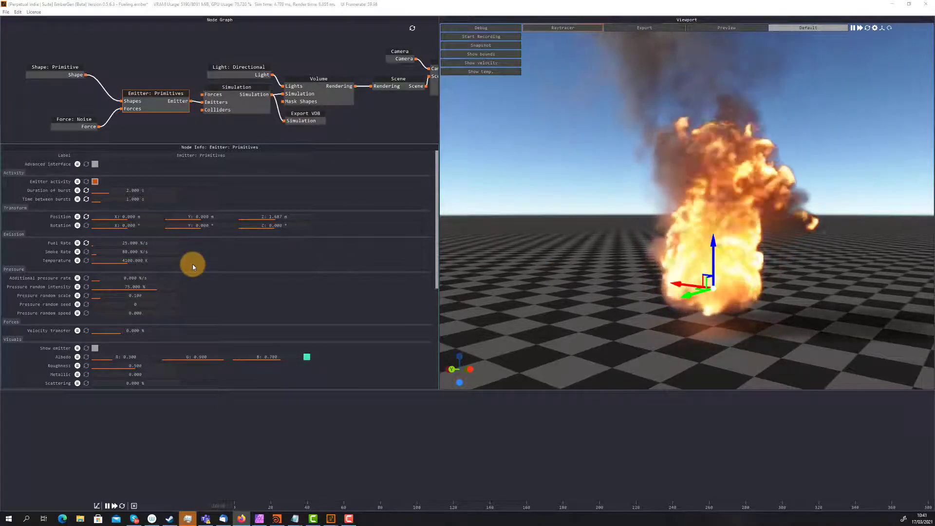
pyautogui.doubleClick(152, 262)
pyautogui.write('150')
pyautogui.press('Return')
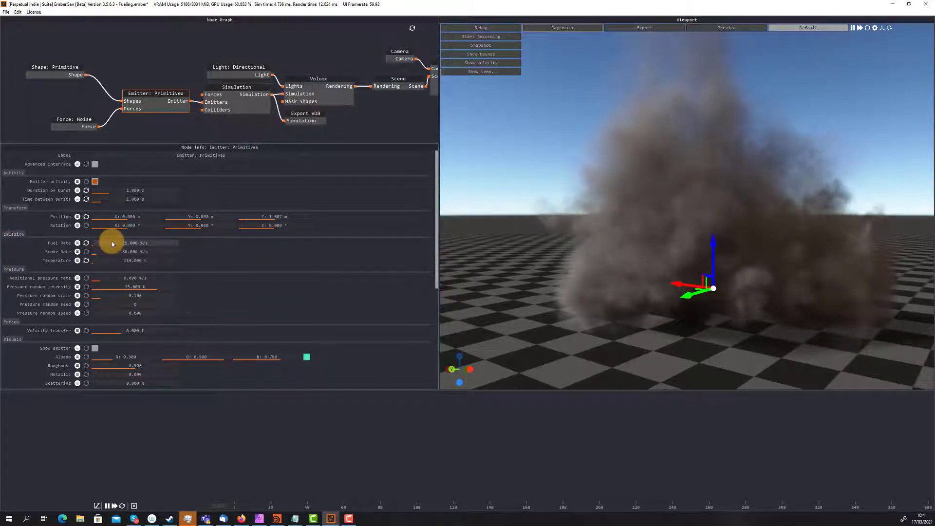
pyautogui.doubleClick(157, 261)
pyautogui.write('500')
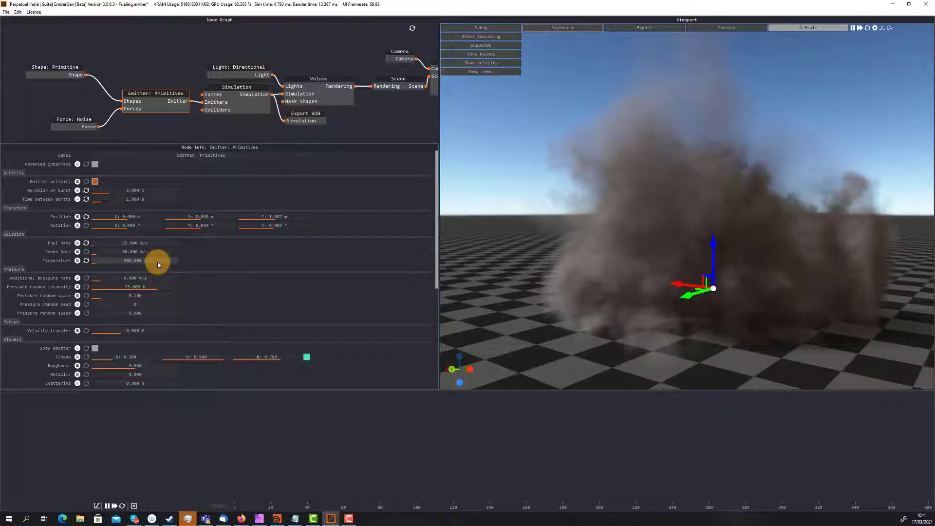
# Test the emission temperature at 1500 K and 2000 K
pyautogui.doubleClick(156, 262)
pyautogui.write('15')
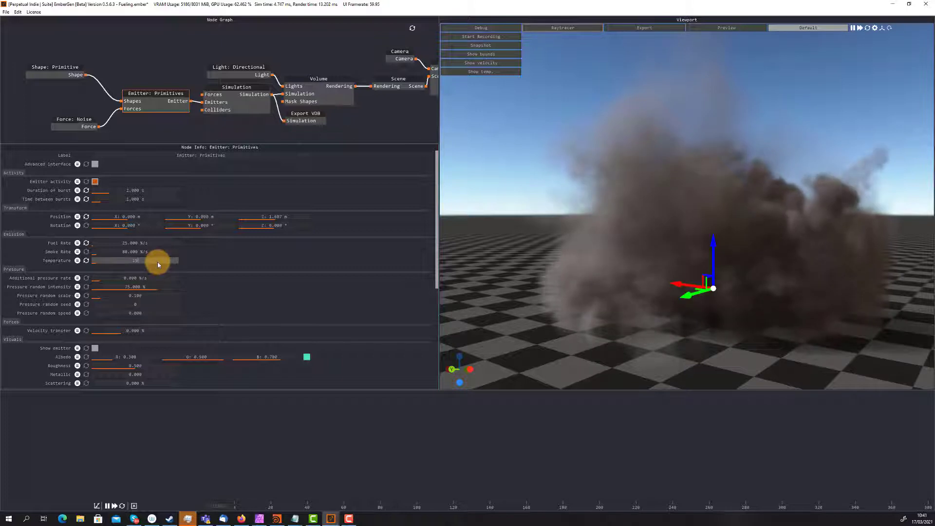
pyautogui.write('00')
pyautogui.press('Return')
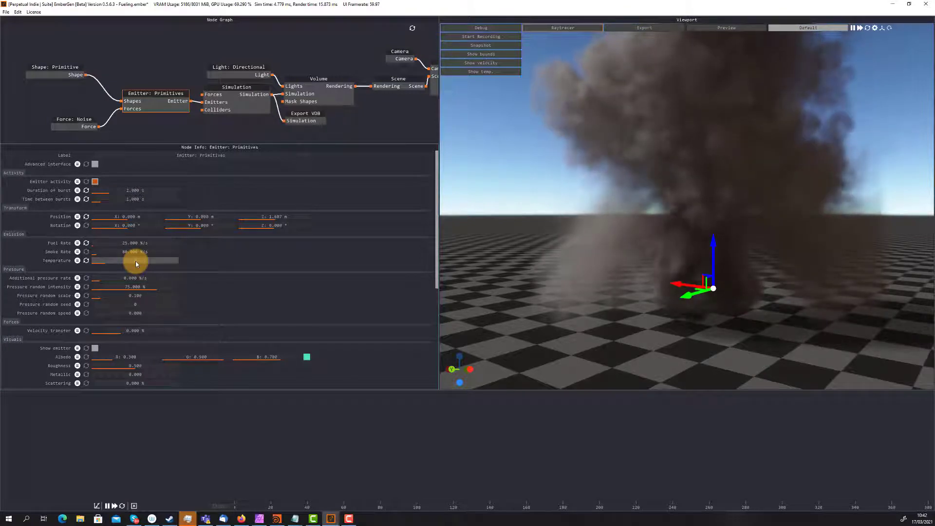
pyautogui.write('2000')
pyautogui.press('Return')
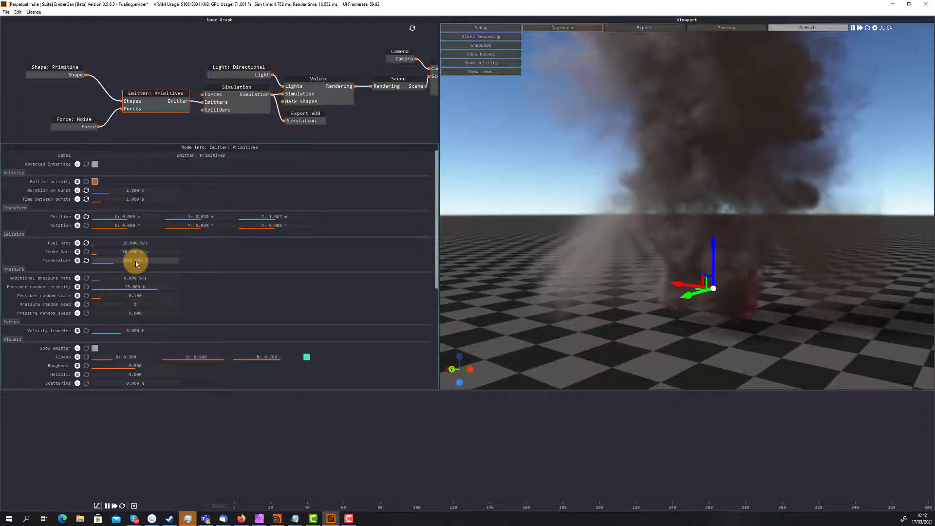
# Test the emission temperature at 6000 K, and lower it to 4100 K
pyautogui.doubleClick(135, 261)
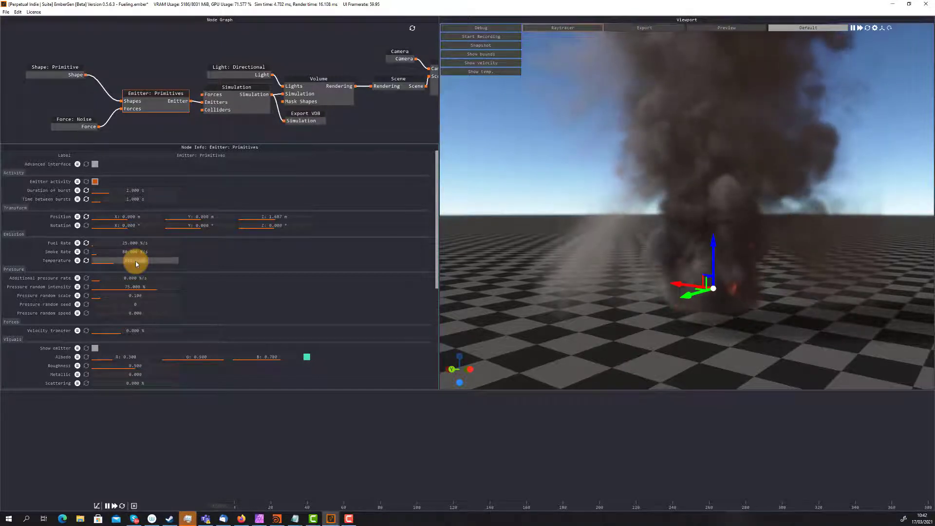
pyautogui.write('6000.000 K')
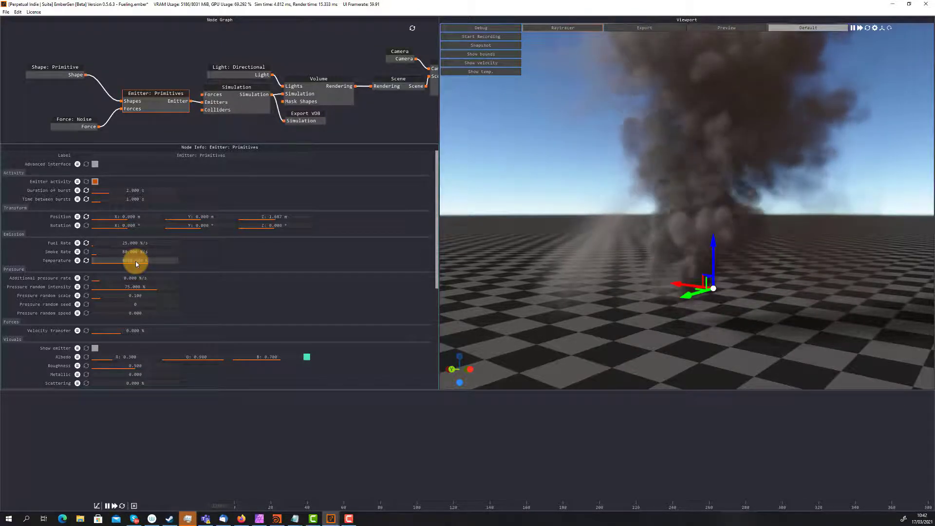
pyautogui.press('Return')
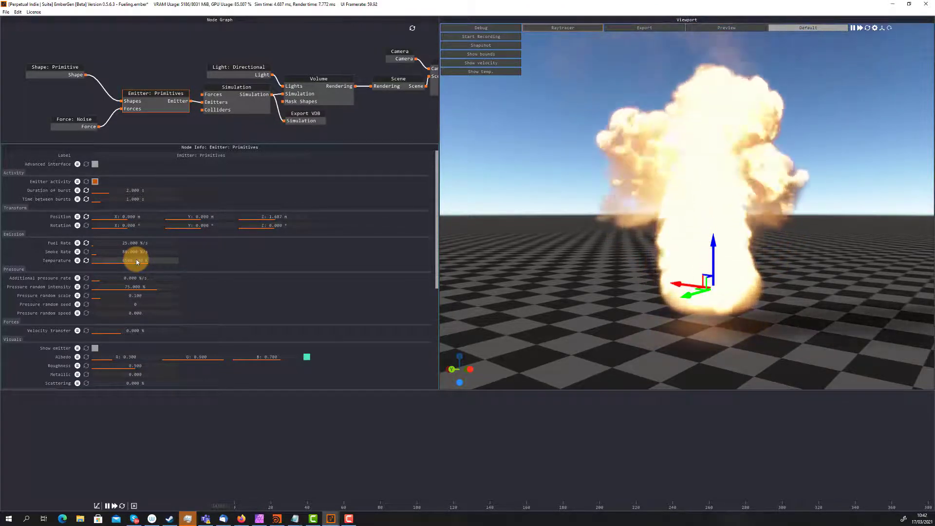
pyautogui.click(136, 261)
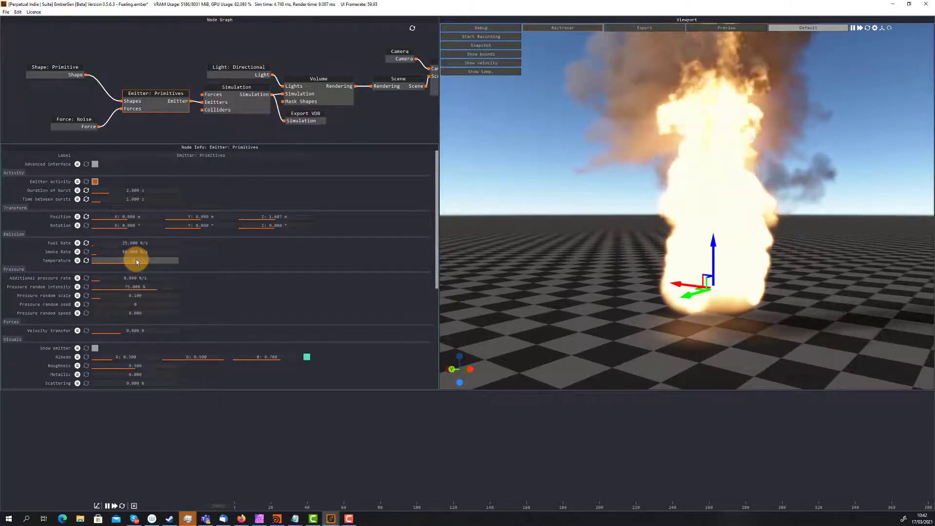
pyautogui.press('Return')
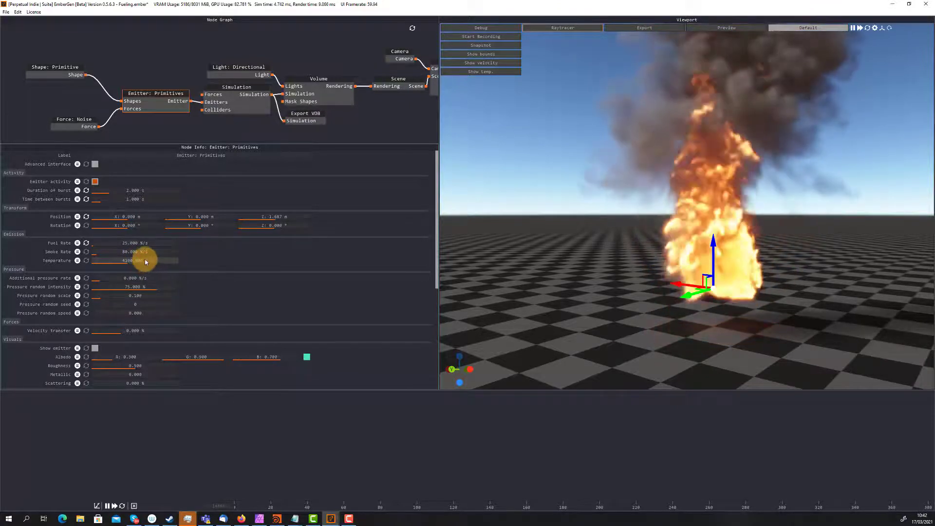
# Animate the emitter's fuel rate with keyframes from the first frame, dropping it to 0 shortly before frame 20
pyautogui.click(76, 244)
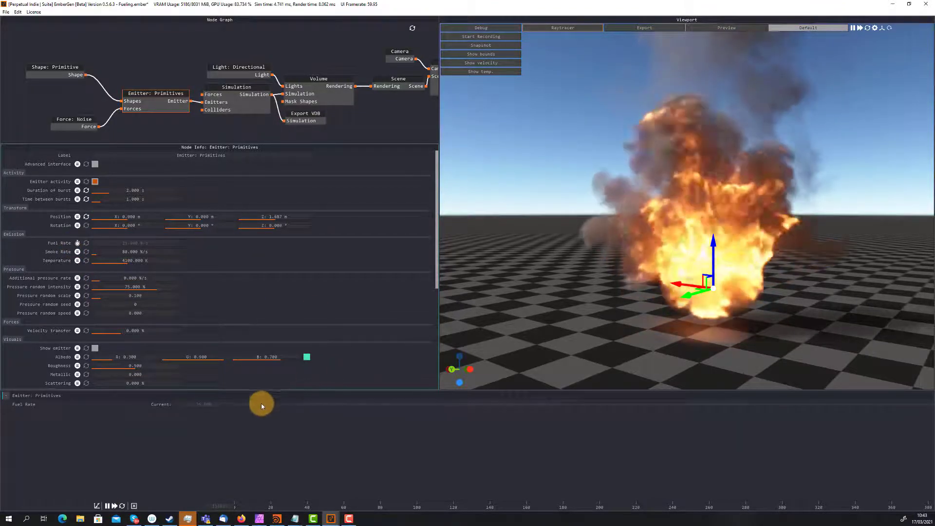
pyautogui.moveTo(238, 404); pyautogui.dragTo(239, 398)
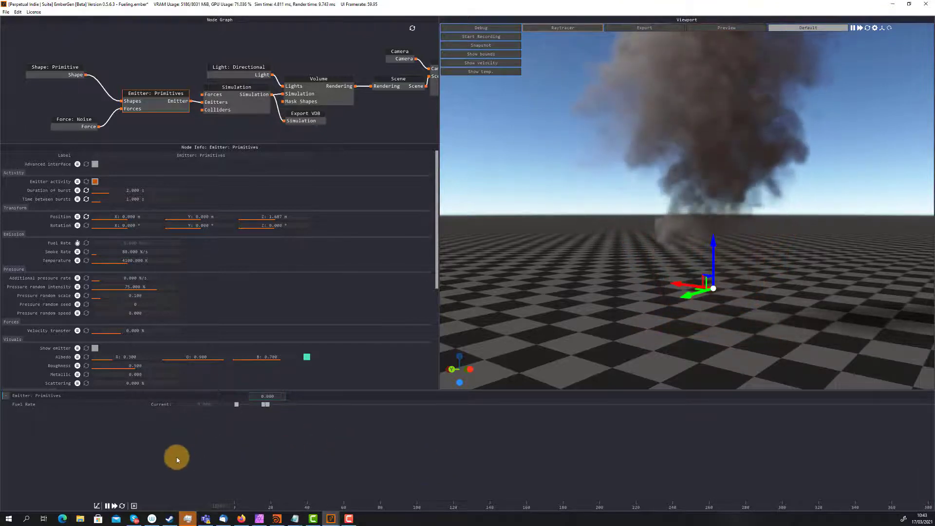
# Replay the simulation from the start several times to examine how the keyframed fuel rate affects the fire and smoke
pyautogui.click(107, 505)
pyautogui.click(123, 506)
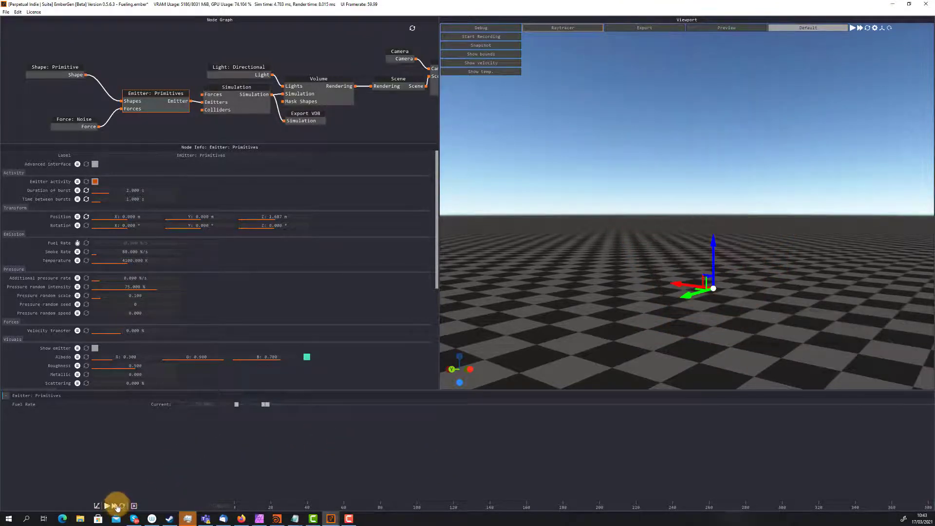
pyautogui.click(108, 506)
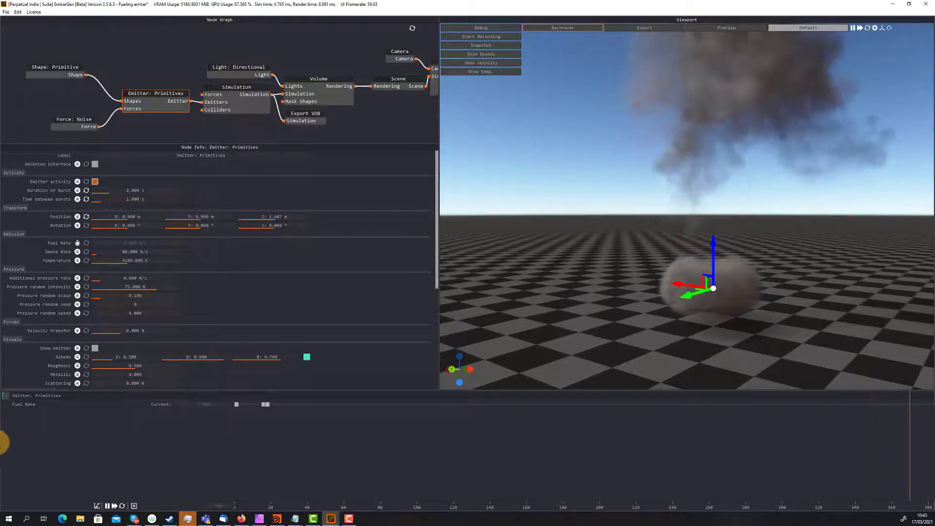
pyautogui.click(108, 506)
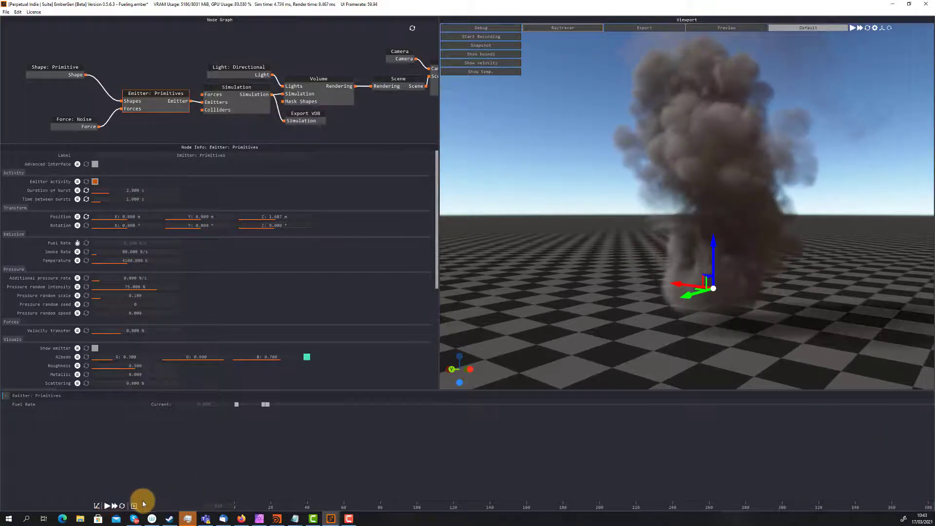
pyautogui.click(122, 505)
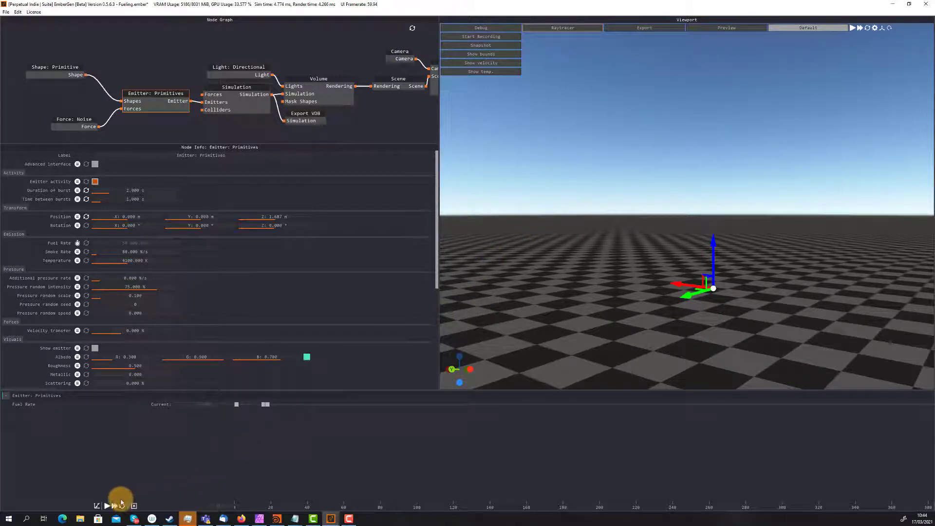
pyautogui.click(107, 505)
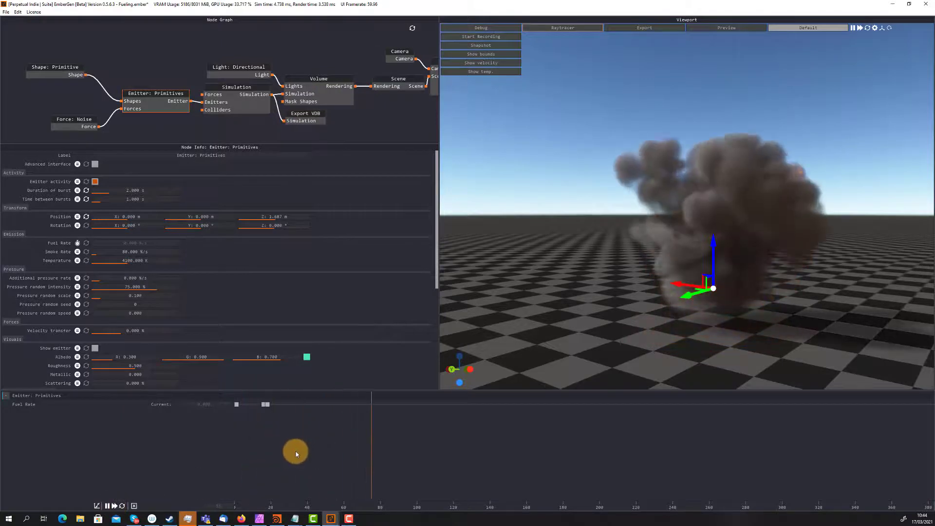
pyautogui.click(109, 506)
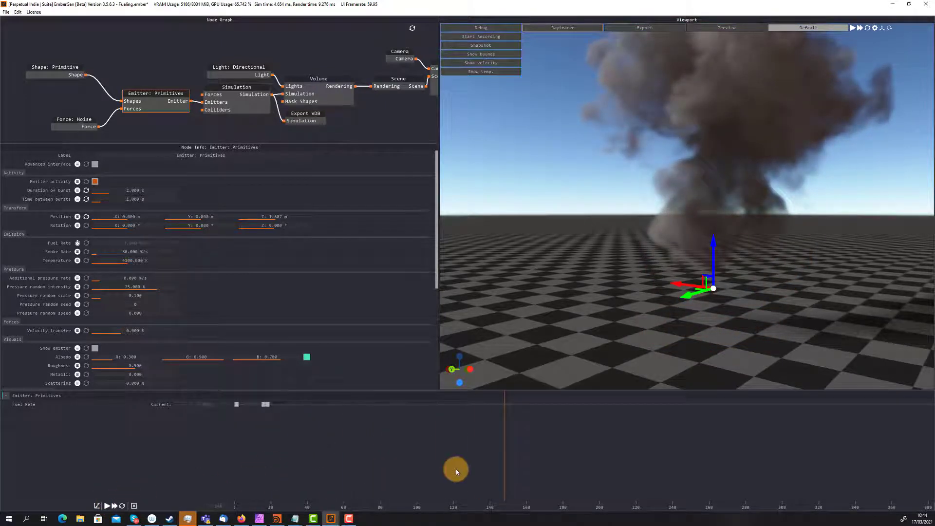